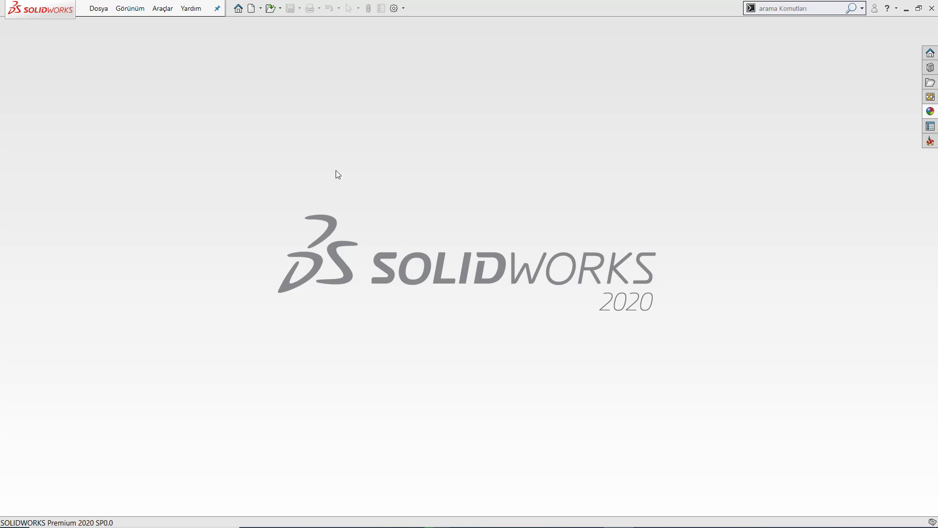
- Create a new blank Parça (Part) document
{"action": "left_click", "coordinate": [252, 9]}
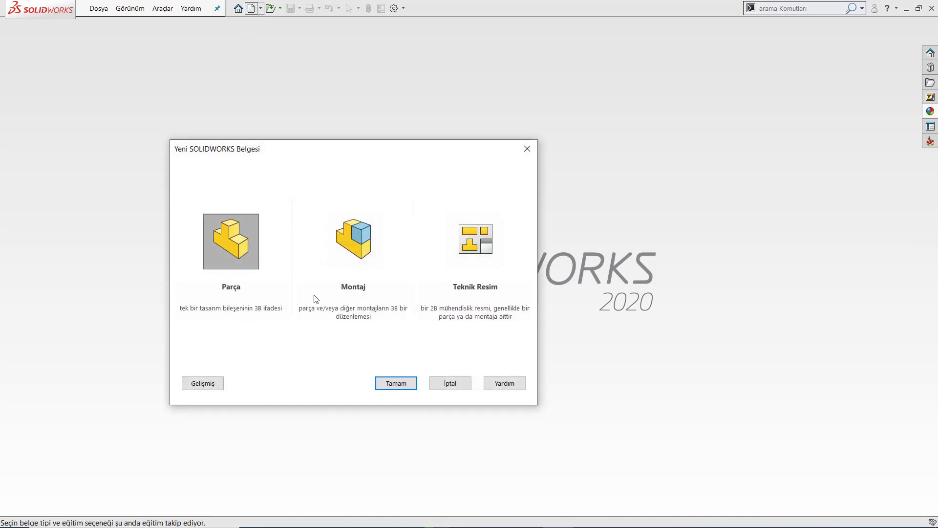
{"action": "double_click", "coordinate": [216, 241]}
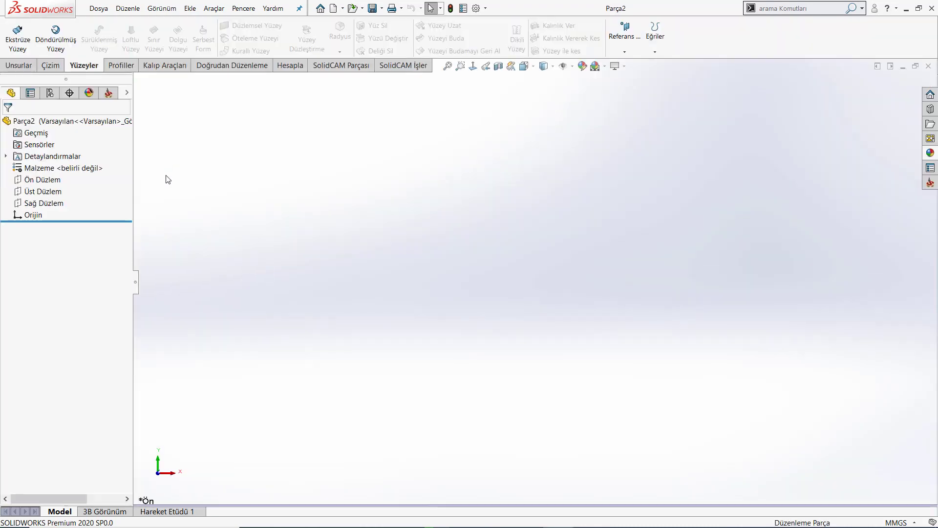
- On Ön Düzlem, sketch an S-shaped spline from the origin through a crest and a dip to an end point
{"action": "left_click", "coordinate": [52, 185]}
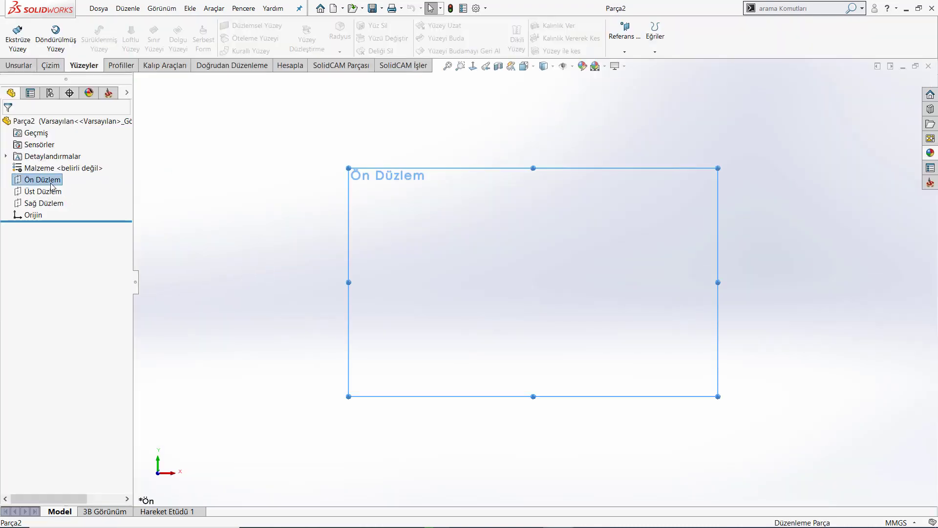
{"action": "left_click", "coordinate": [61, 170]}
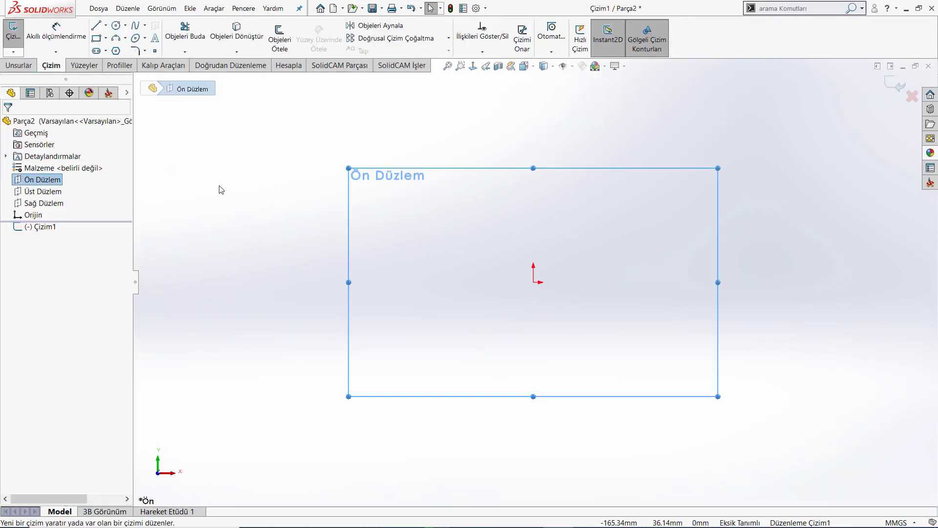
{"action": "left_click", "coordinate": [135, 27]}
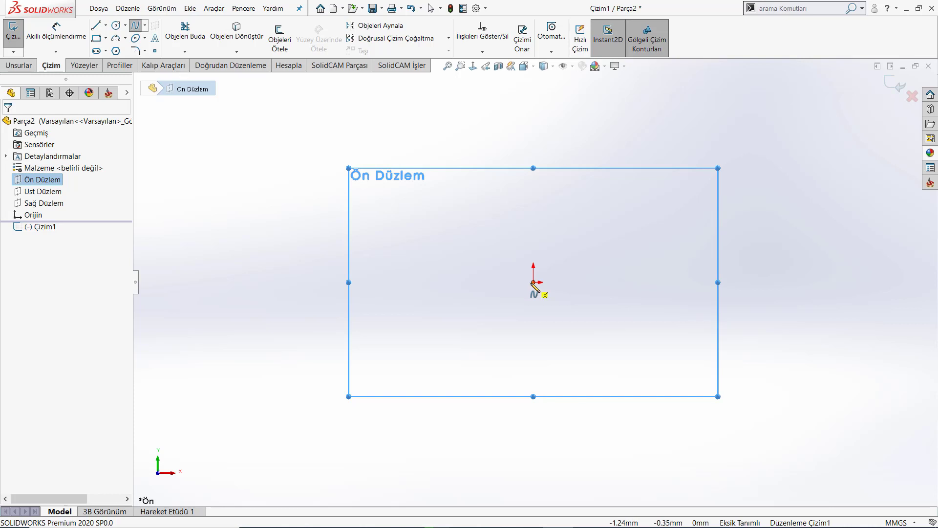
{"action": "left_click", "coordinate": [534, 282]}
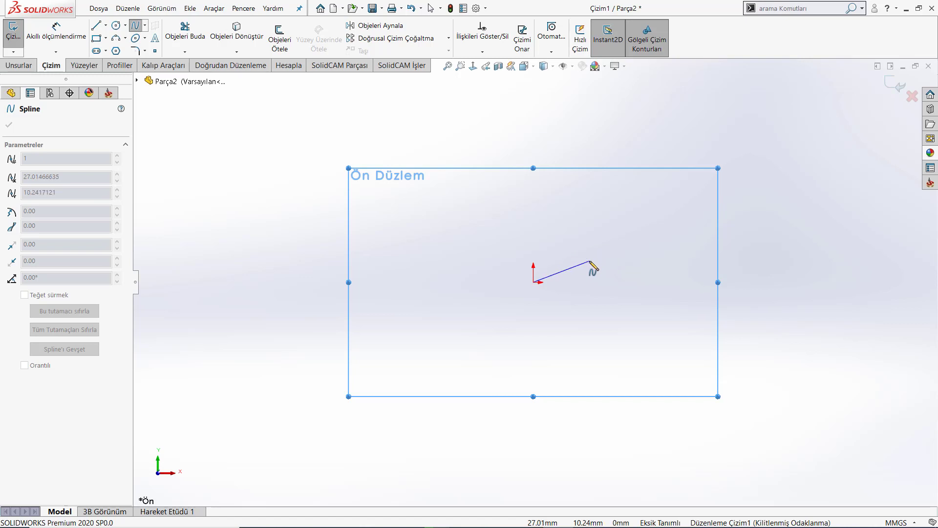
{"action": "left_click", "coordinate": [590, 261]}
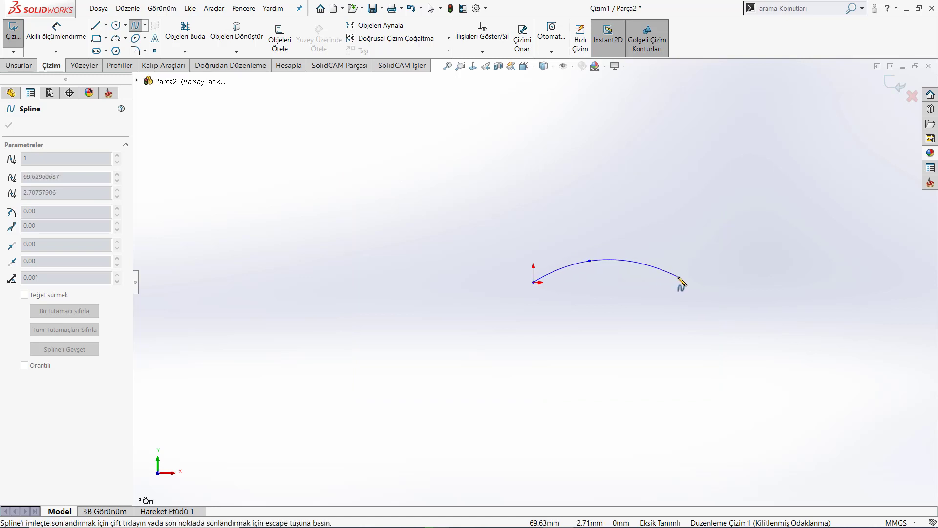
{"action": "left_click", "coordinate": [679, 277]}
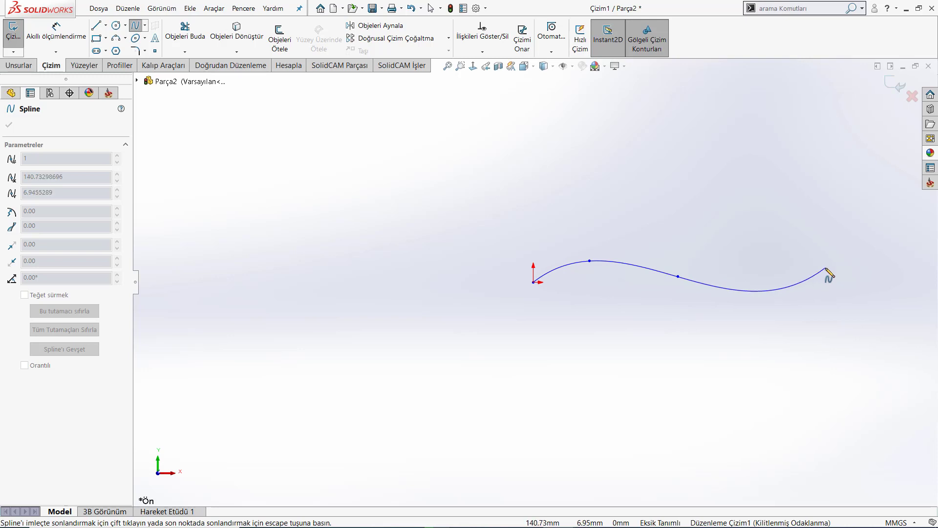
{"action": "double_click", "coordinate": [826, 269]}
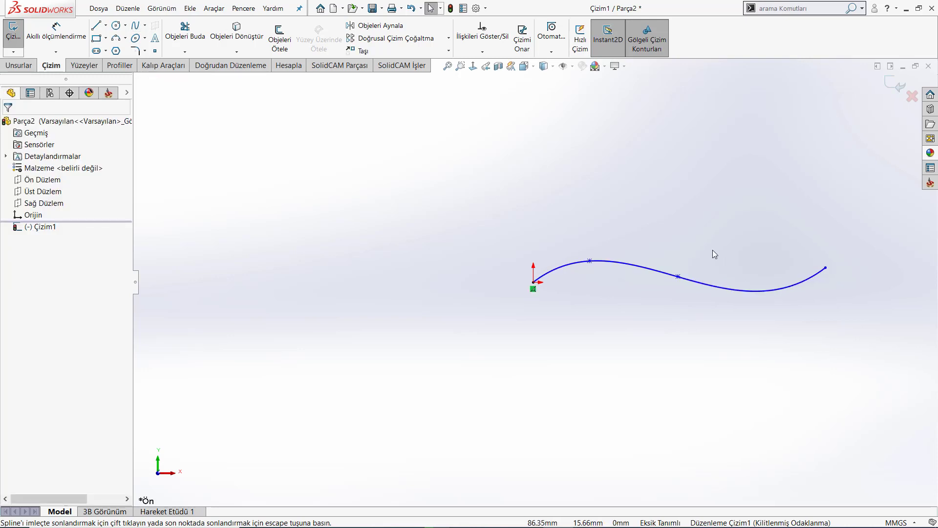
{"action": "scroll", "coordinate": [855, 264], "scroll_direction": "up", "scroll_amount": 1}
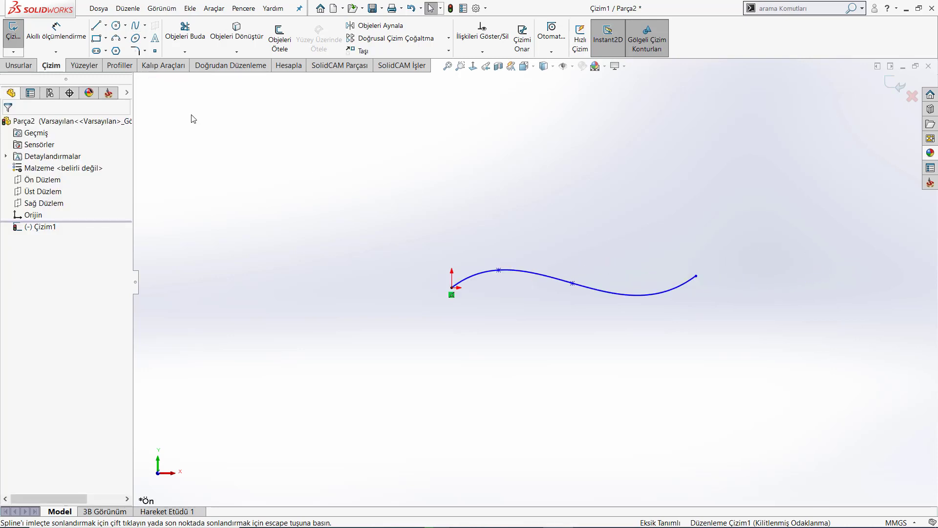
{"action": "left_click", "coordinate": [93, 67]}
- Extrude the spline into an 82 mm deep surface, Yüzey-Ekstrüzyon1
{"action": "left_click", "coordinate": [18, 38]}
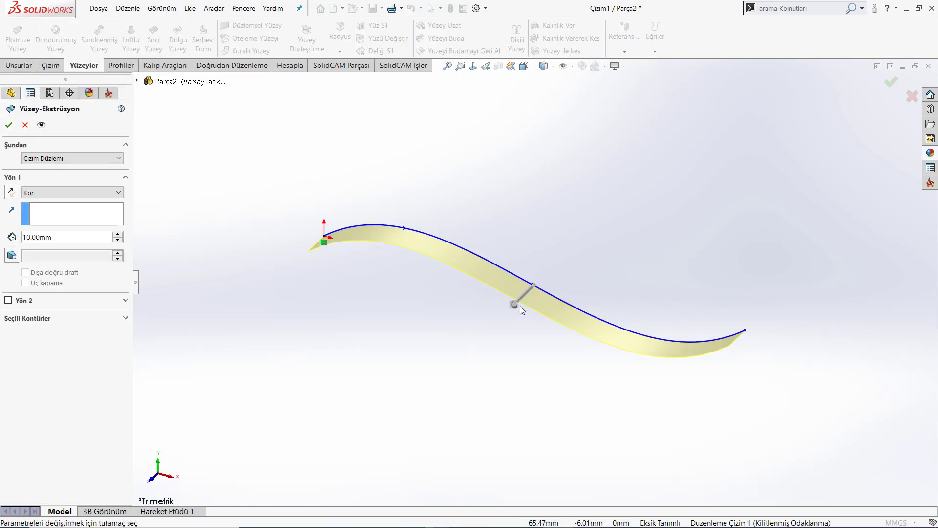
{"action": "left_click_drag", "start_coordinate": [463, 369], "coordinate": [411, 418]}
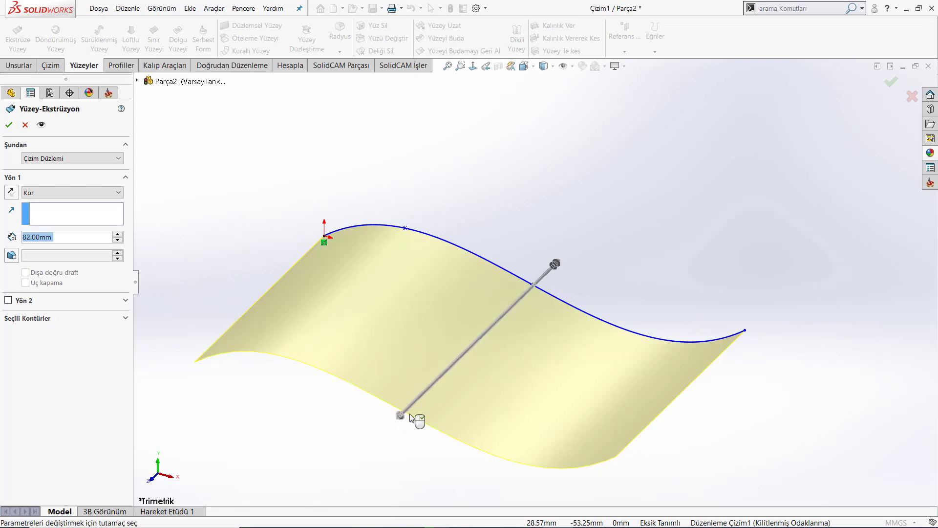
{"action": "key", "text": "Return"}
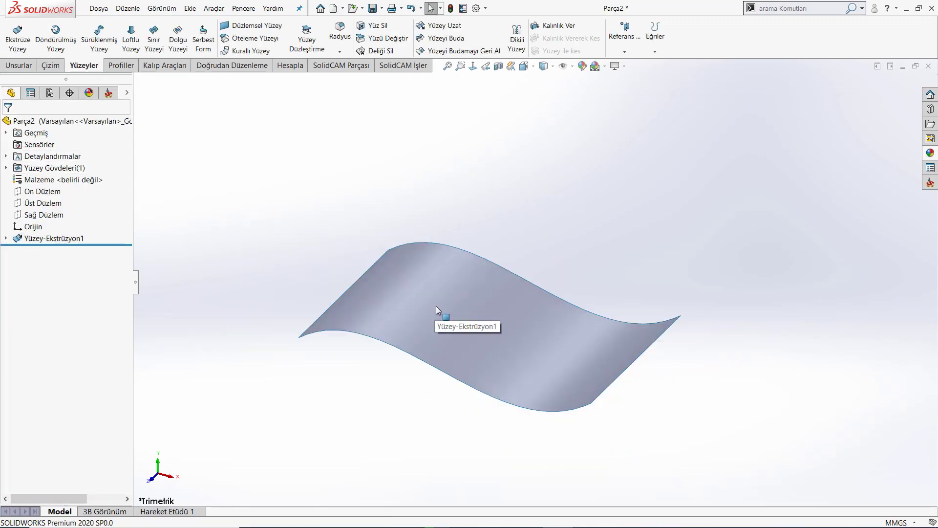
{"action": "left_click", "coordinate": [436, 306]}
- Reopen Çizim1 face-on and dimension the spline's overall width as 30 mm
{"action": "left_click", "coordinate": [484, 264]}
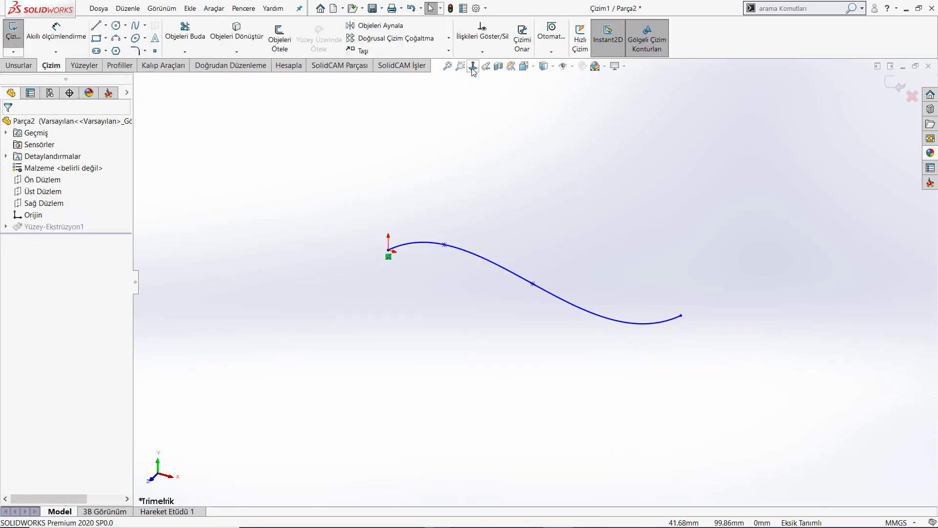
{"action": "left_click", "coordinate": [473, 66]}
{"action": "right_click_drag", "start_coordinate": [548, 266], "coordinate": [523, 121]}
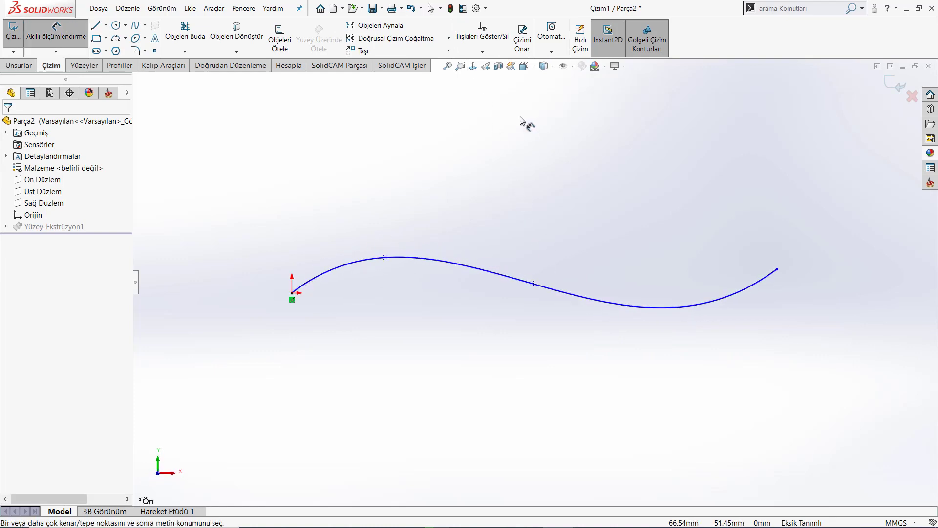
{"action": "left_click", "coordinate": [292, 294]}
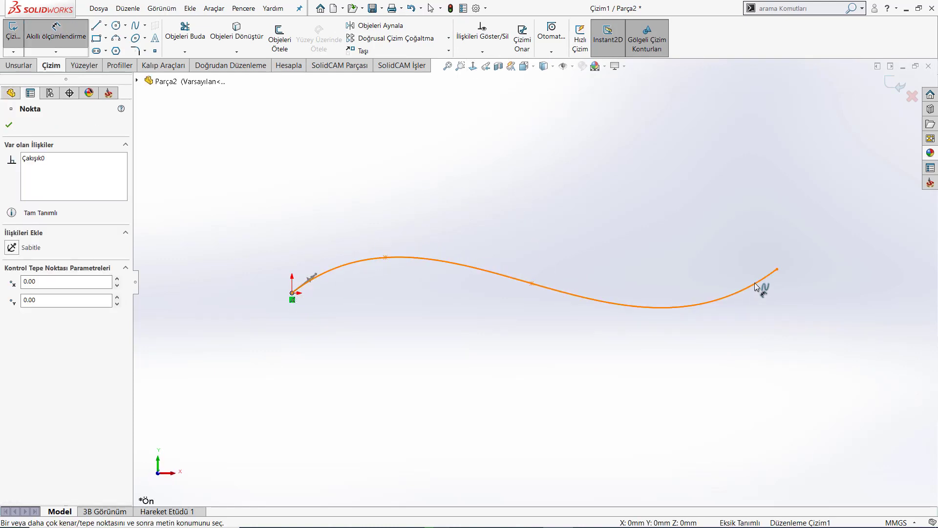
{"action": "left_click", "coordinate": [778, 270]}
{"action": "left_click", "coordinate": [541, 404]}
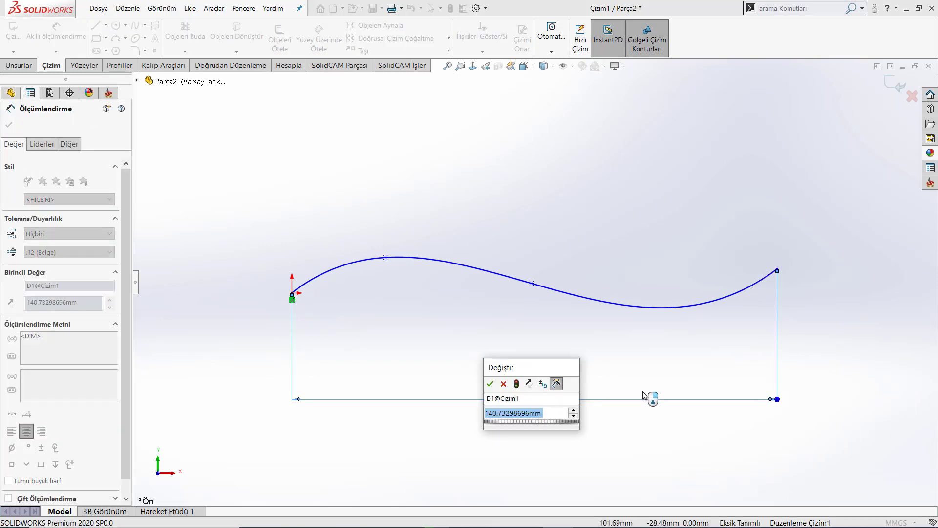
{"action": "type", "text": "30"}
{"action": "key", "text": "Return"}
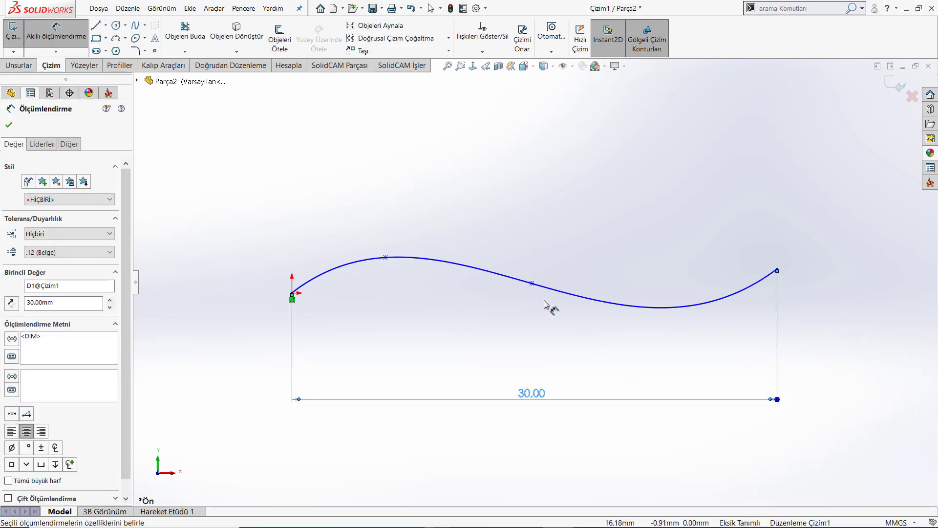
{"action": "key", "text": "Escape"}
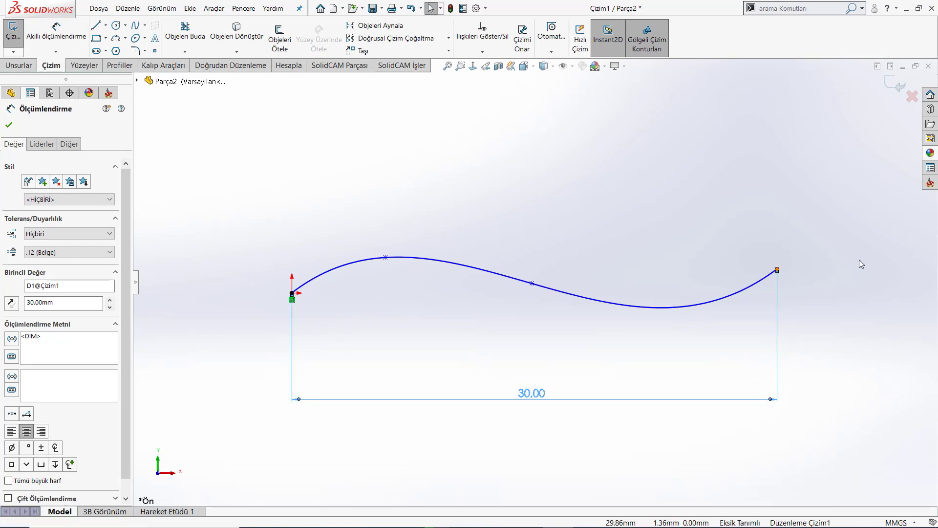
{"action": "key", "text": "Escape"}
- Add 1 mm vertical dimensions from the middle point to the end point and the top point
{"action": "key", "text": "d"}
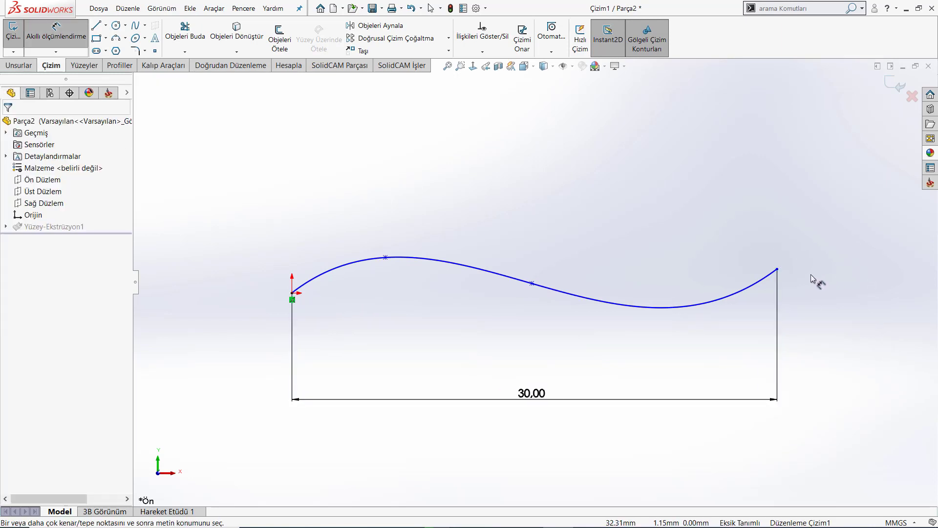
{"action": "left_click", "coordinate": [777, 269]}
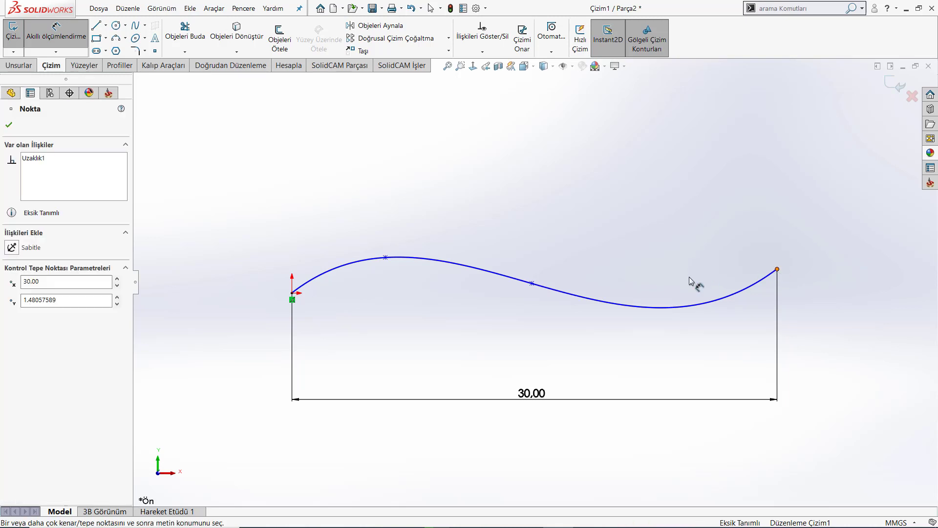
{"action": "left_click", "coordinate": [531, 283]}
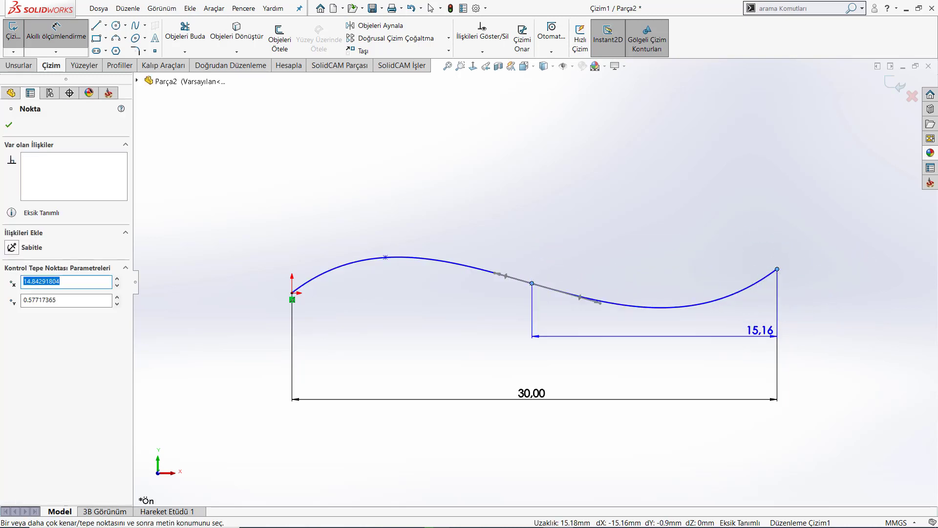
{"action": "left_click", "coordinate": [814, 275]}
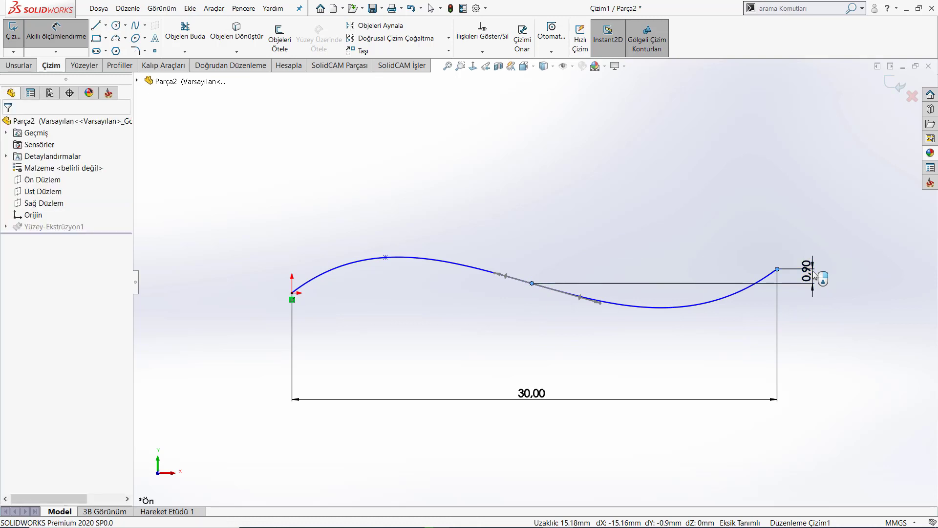
{"action": "type", "text": "1.00mm"}
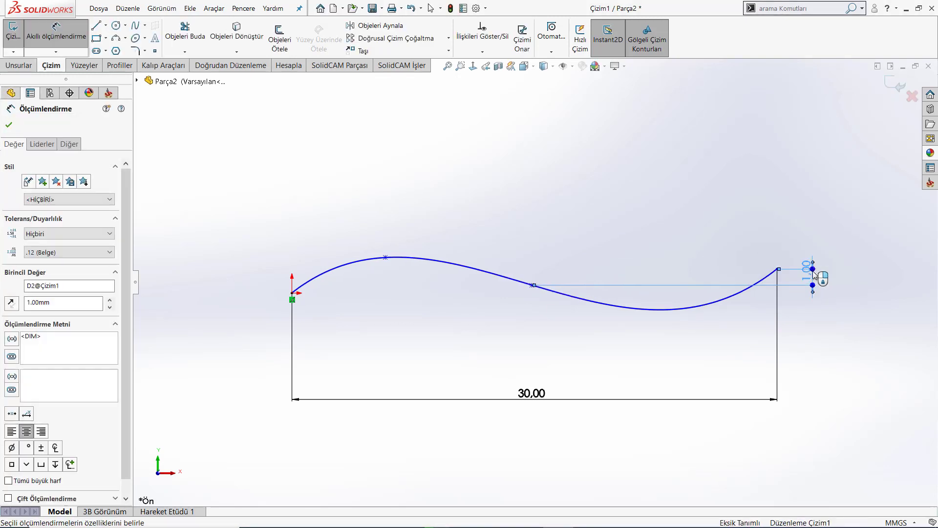
{"action": "key", "text": "Return"}
{"action": "left_click", "coordinate": [386, 258]}
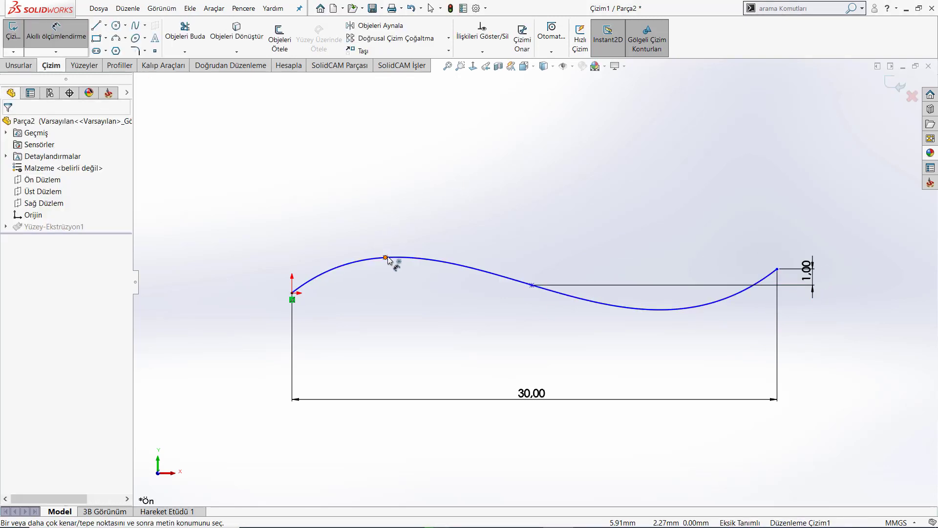
{"action": "left_click", "coordinate": [532, 286]}
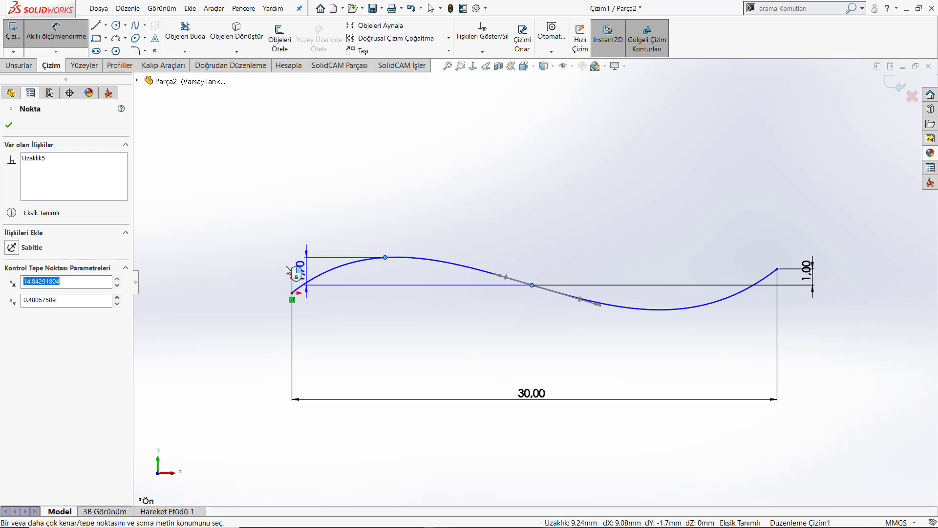
{"action": "left_click", "coordinate": [215, 264]}
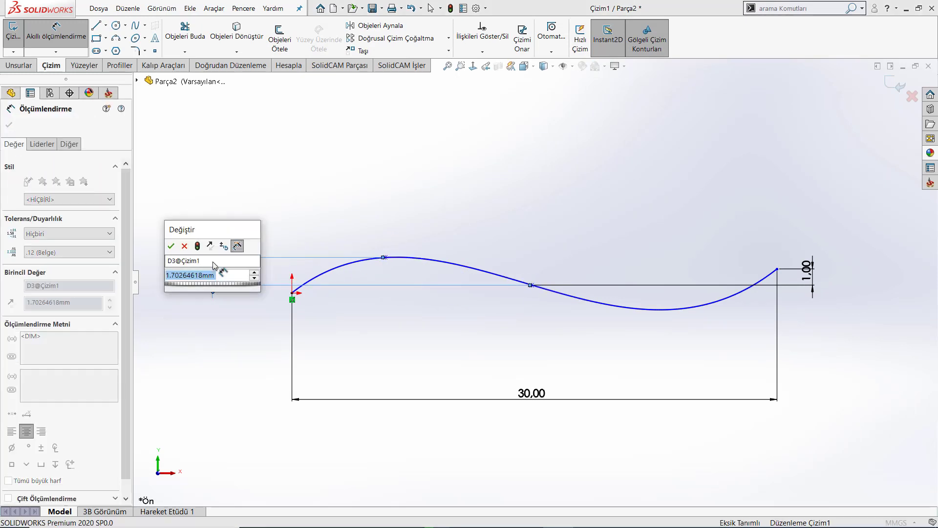
{"action": "type", "text": "1"}
{"action": "key", "text": "Return"}
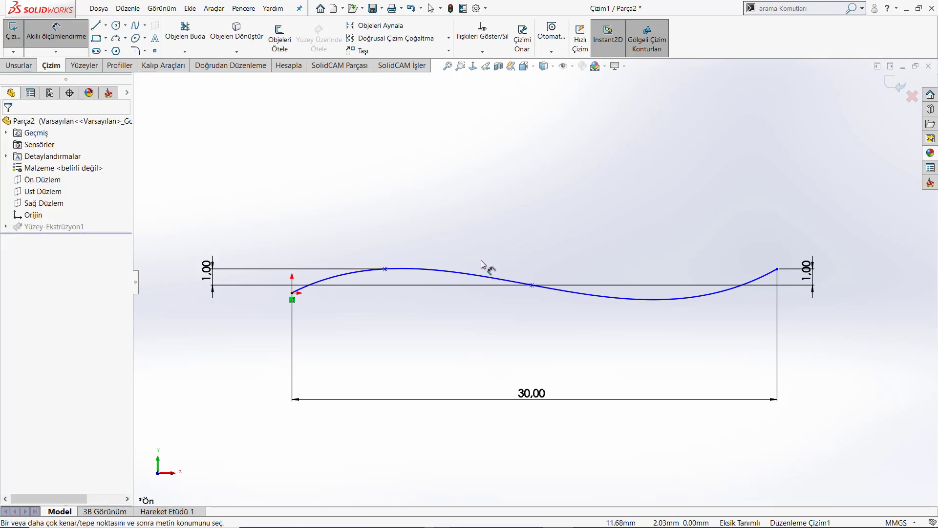
{"action": "key", "text": "Escape"}
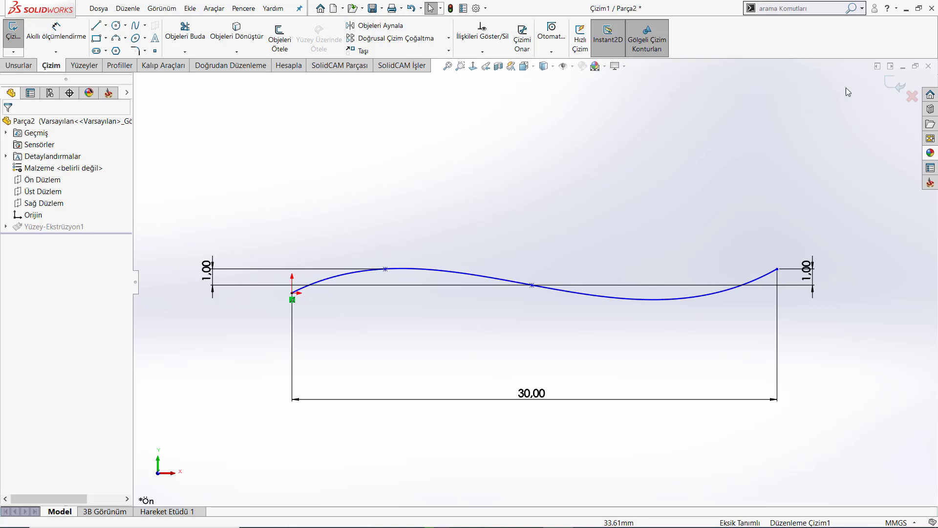
- Exit the sketch to rebuild the wavy surface, then start a face-on sketch on the top plane
{"action": "left_click", "coordinate": [901, 87]}
{"action": "mouse_move", "coordinate": [518, 180]}
{"action": "middle_mouse_down"}
{"action": "mouse_move", "coordinate": [565, 223]}
{"action": "mouse_move", "coordinate": [529, 305]}
{"action": "mouse_move", "coordinate": [664, 260]}
{"action": "mouse_move", "coordinate": [761, 342]}
{"action": "mouse_move", "coordinate": [670, 108]}
{"action": "mouse_move", "coordinate": [591, 241]}
{"action": "mouse_move", "coordinate": [585, 153]}
{"action": "mouse_move", "coordinate": [595, 205]}
{"action": "mouse_move", "coordinate": [566, 215]}
{"action": "middle_mouse_up"}
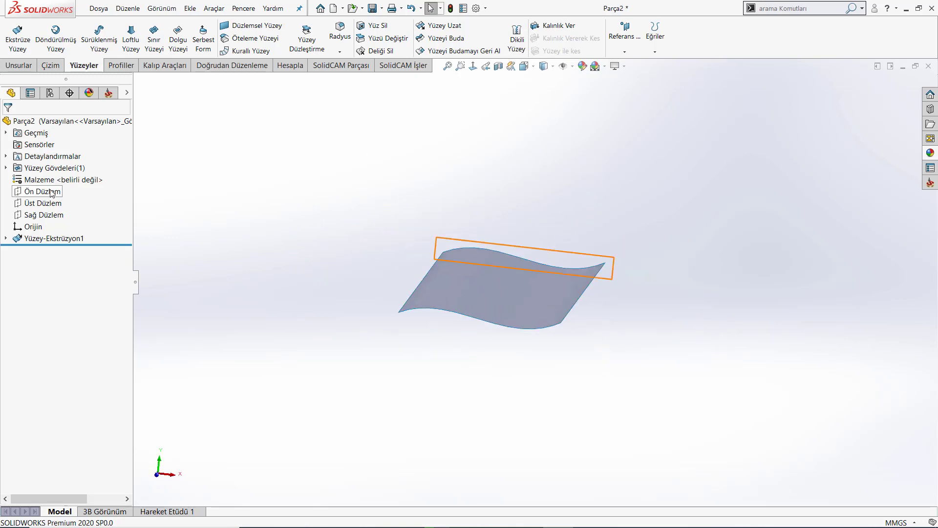
{"action": "left_click", "coordinate": [49, 203]}
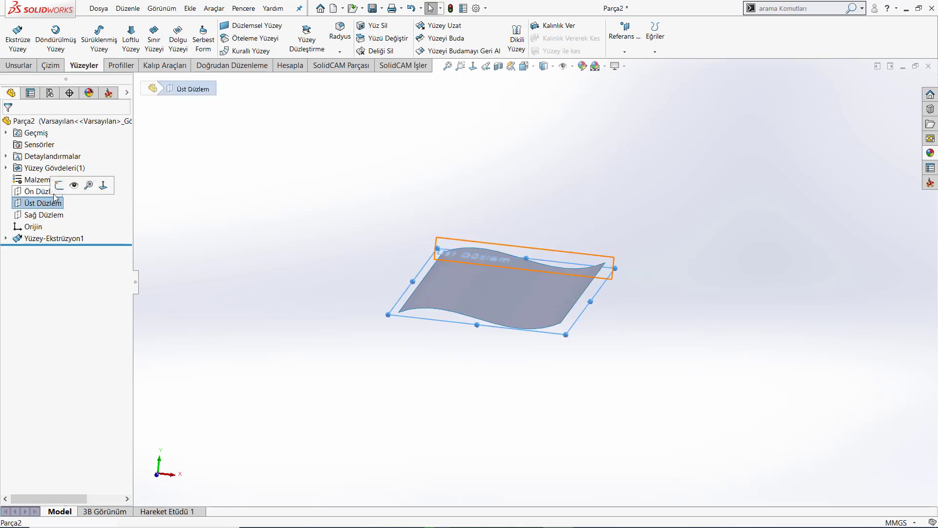
{"action": "left_click", "coordinate": [59, 188]}
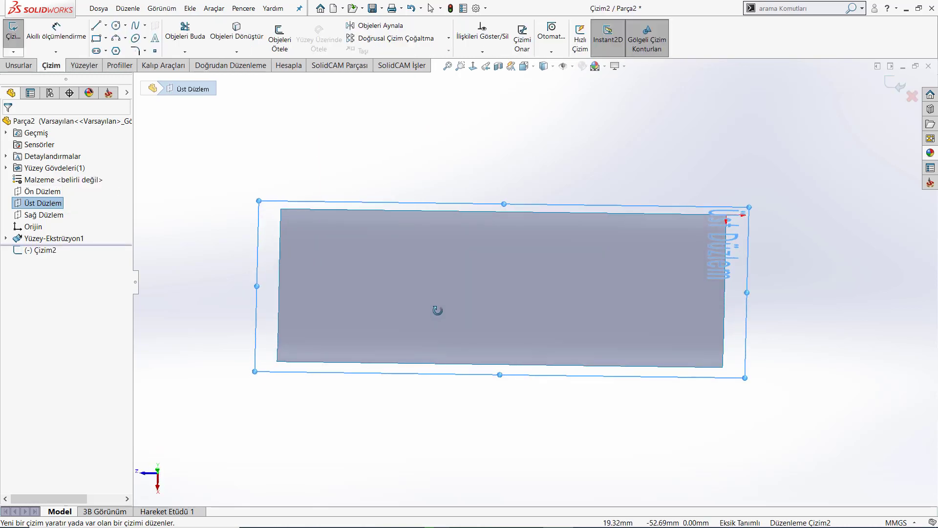
{"action": "left_click", "coordinate": [473, 66]}
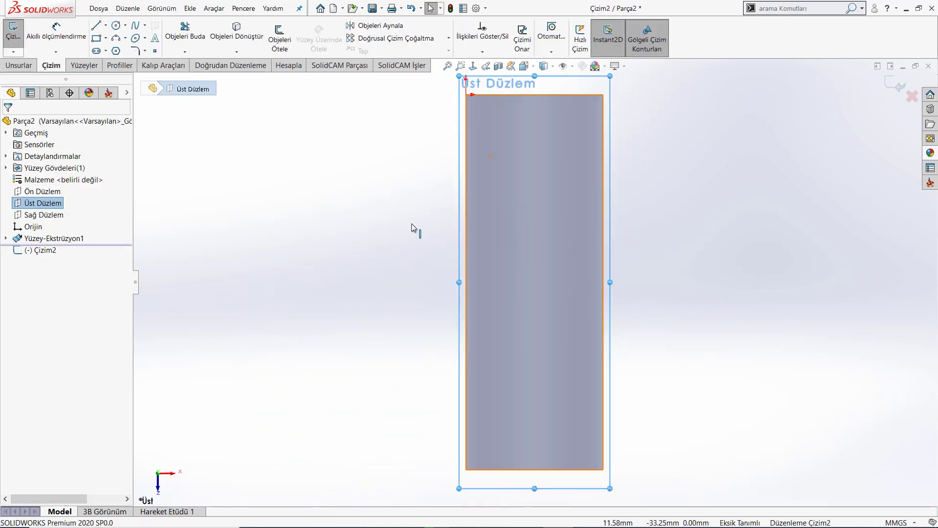
- Draw an ellipse centred mid-surface with radii 14.11 and 9.30 and close the sketch Çizim2
{"action": "left_click", "coordinate": [136, 37]}
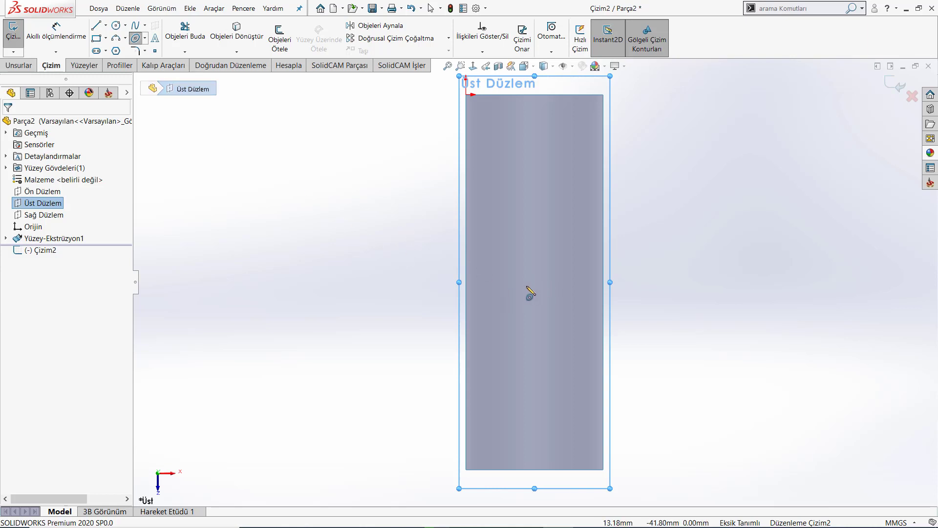
{"action": "left_click", "coordinate": [532, 282]}
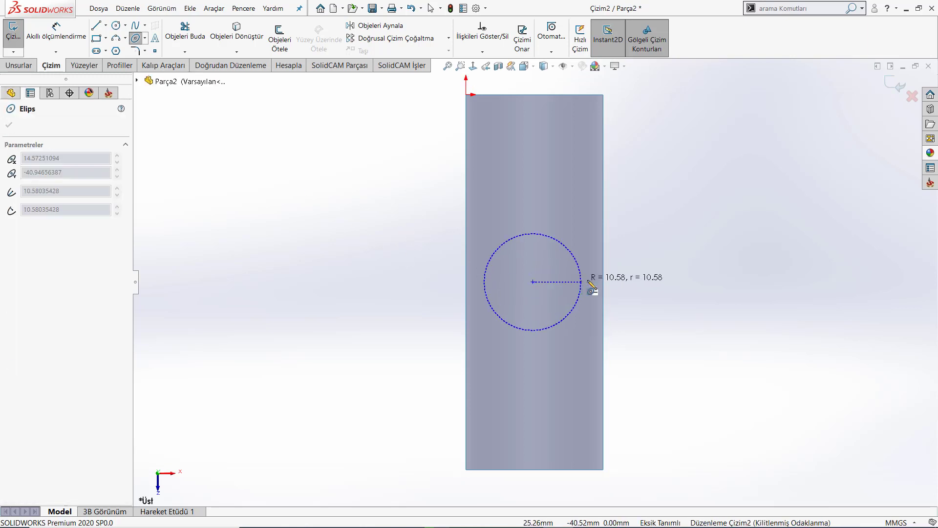
{"action": "left_click", "coordinate": [598, 282]}
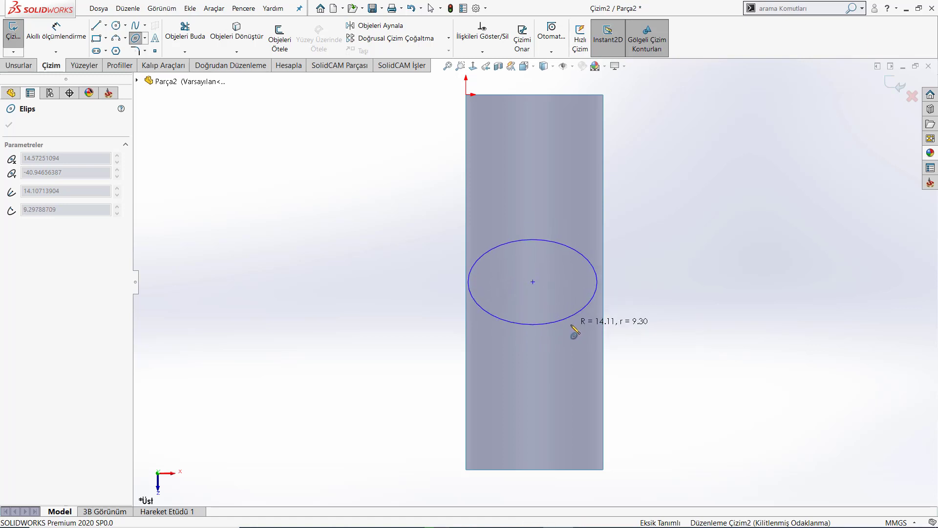
{"action": "left_click", "coordinate": [572, 332]}
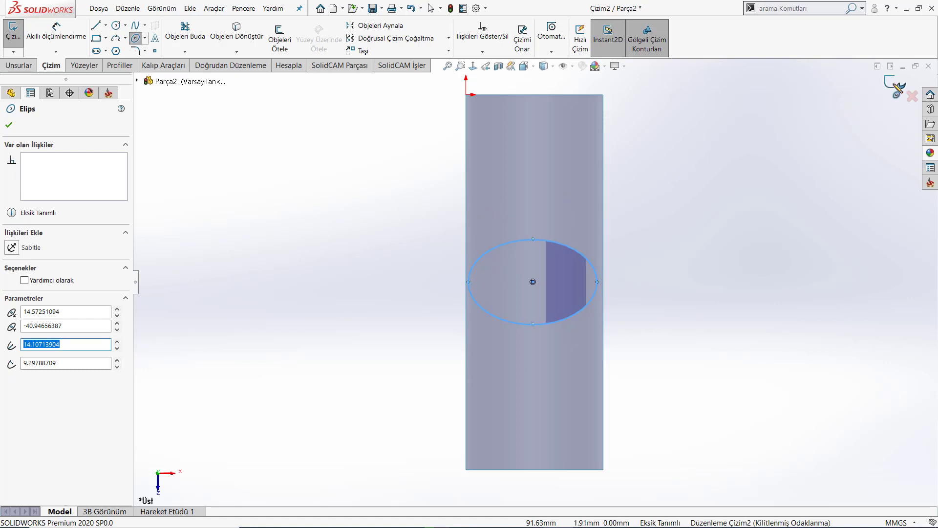
{"action": "key", "text": "Escape"}
{"action": "key", "text": "ctrl+b"}
{"action": "mouse_move", "coordinate": [657, 338]}
{"action": "middle_mouse_down"}
{"action": "mouse_move", "coordinate": [601, 300]}
{"action": "mouse_move", "coordinate": [590, 261]}
{"action": "middle_mouse_up"}
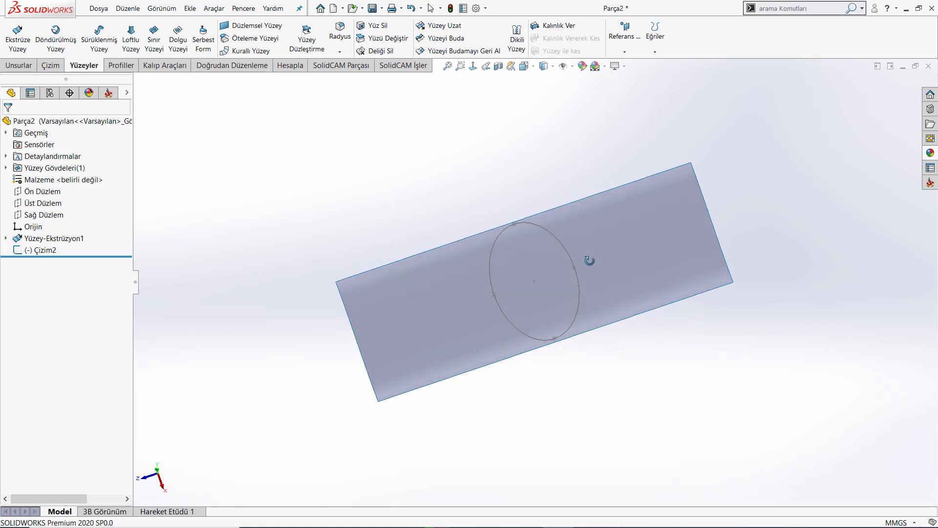
- Create split line Ayrım Çizgisi1 projecting the Çizim2 ellipse onto the wavy face
{"action": "left_click", "coordinate": [160, 68]}
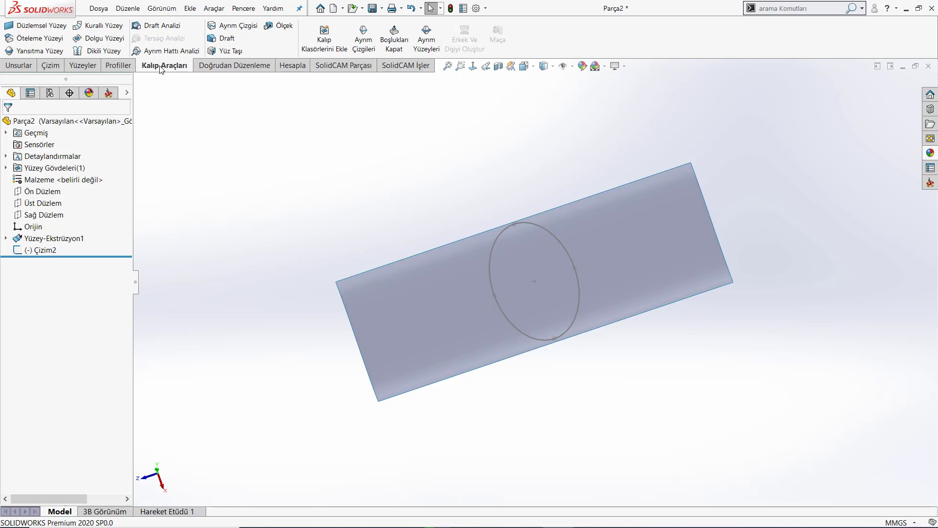
{"action": "right_click", "coordinate": [247, 66]}
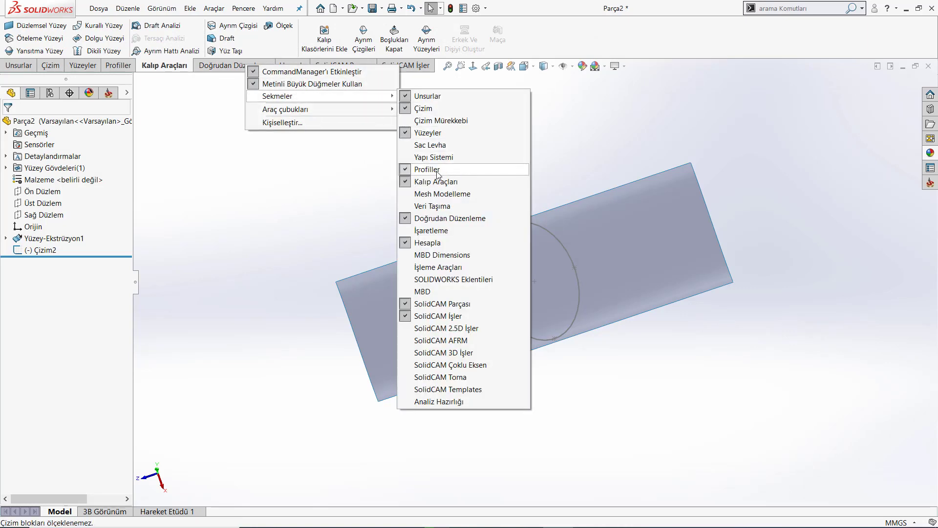
{"action": "mouse_move", "coordinate": [322, 95]}
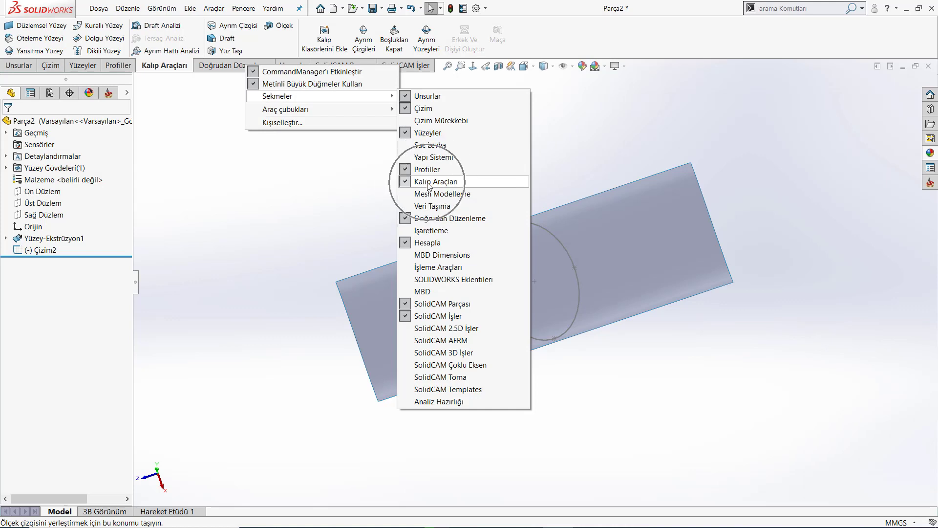
{"action": "left_click", "coordinate": [302, 196]}
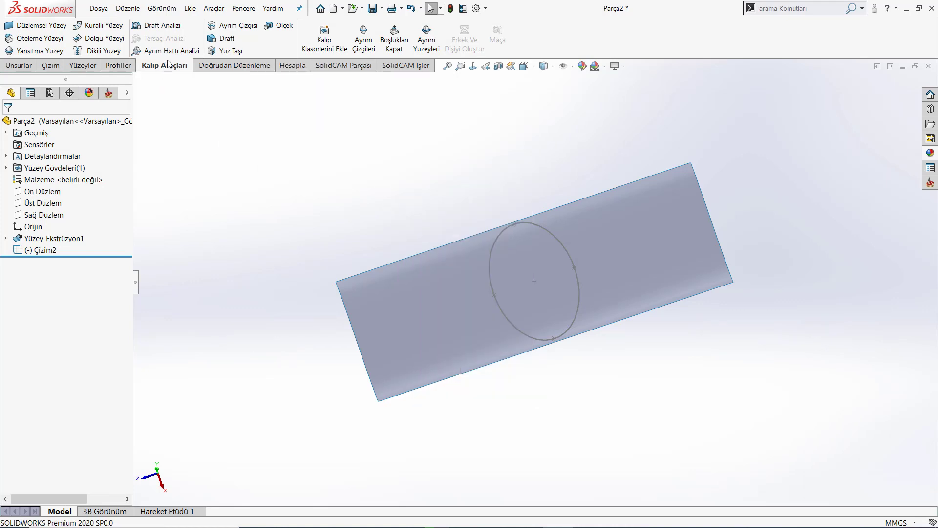
{"action": "left_click", "coordinate": [235, 30]}
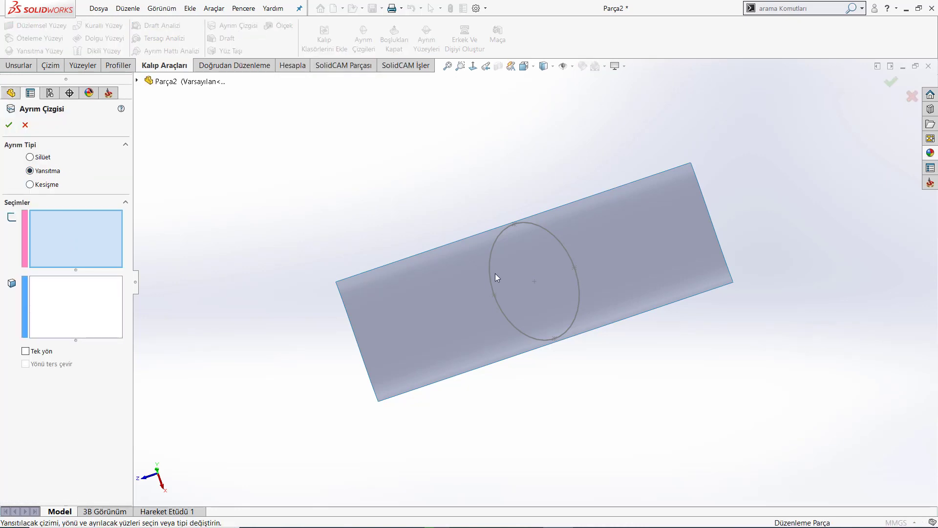
{"action": "left_click", "coordinate": [492, 259]}
{"action": "left_click", "coordinate": [429, 296]}
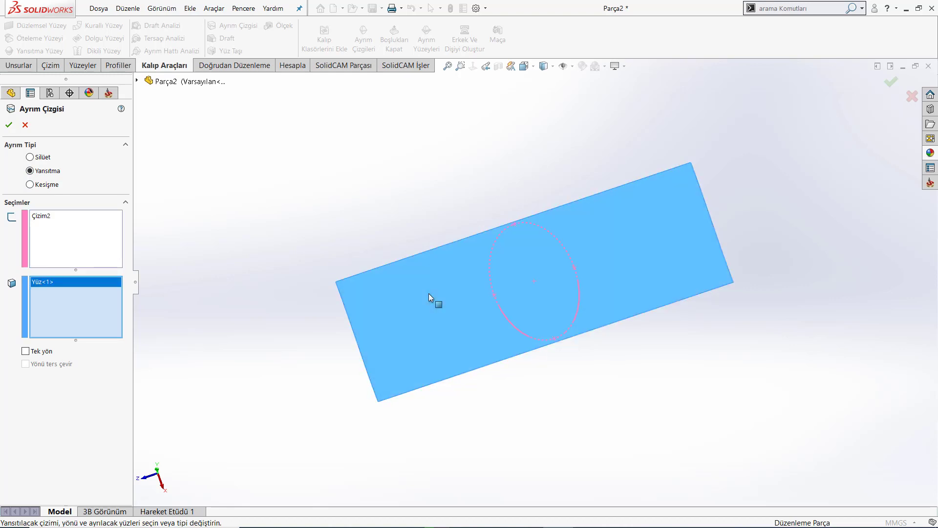
{"action": "right_click", "coordinate": [429, 293]}
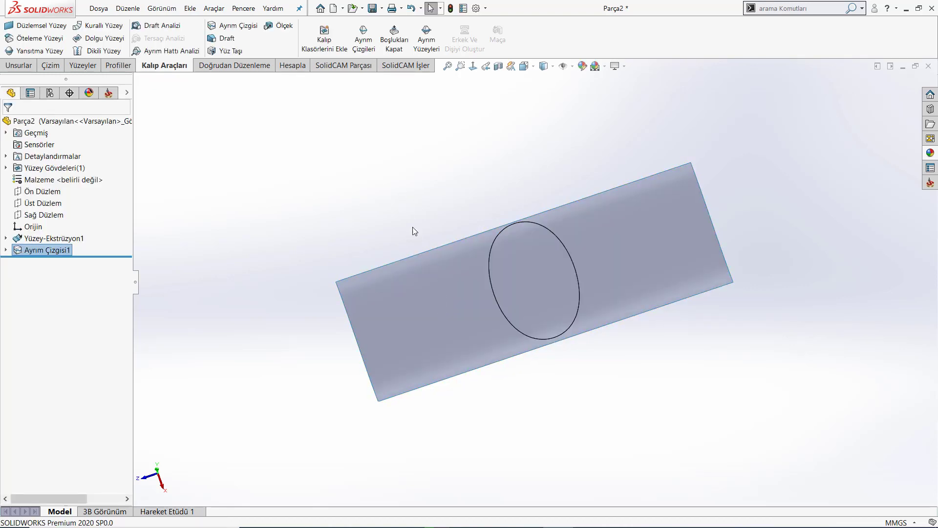
{"action": "mouse_move", "coordinate": [413, 229]}
{"action": "middle_mouse_down"}
{"action": "mouse_move", "coordinate": [471, 259]}
{"action": "mouse_move", "coordinate": [464, 212]}
{"action": "mouse_move", "coordinate": [444, 254]}
{"action": "middle_mouse_up"}
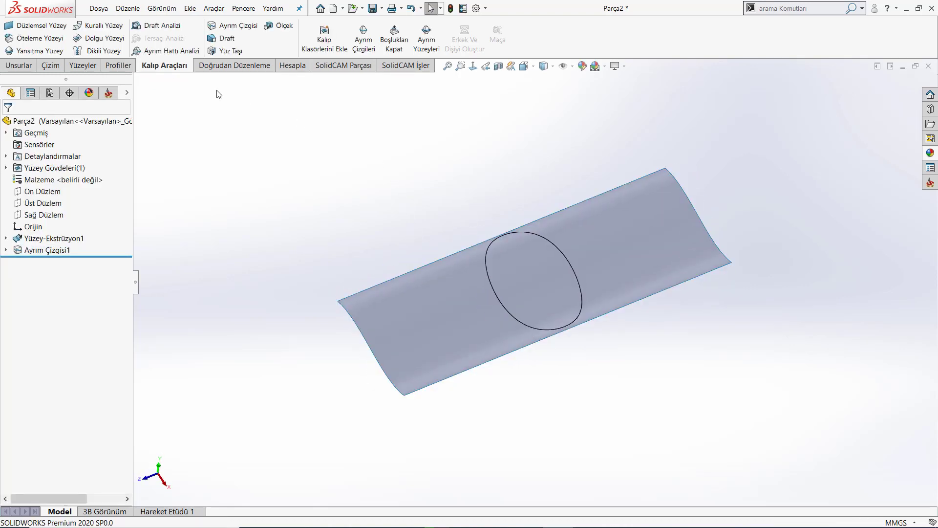
- Trim the surface with Çizim2 as the tool, removing the outer face (Yüzey-Budama1)
{"action": "left_click", "coordinate": [86, 70]}
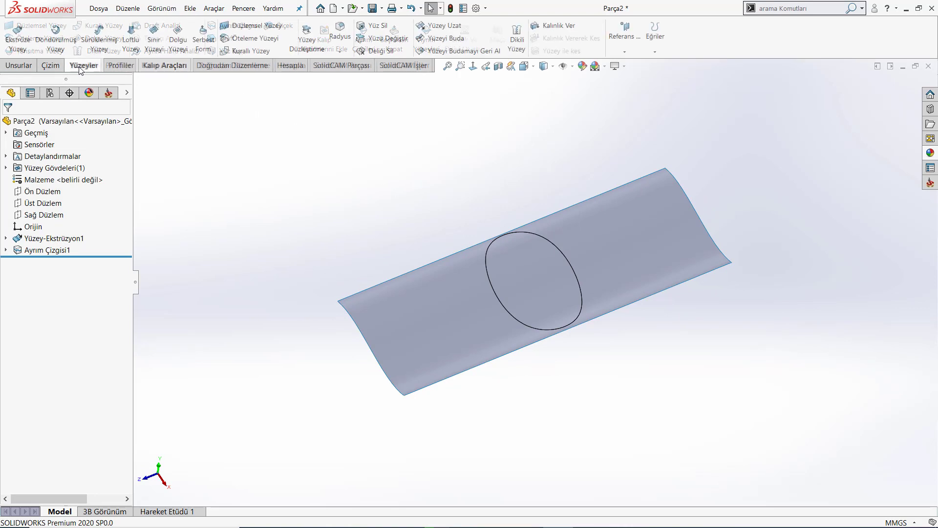
{"action": "left_click", "coordinate": [450, 42]}
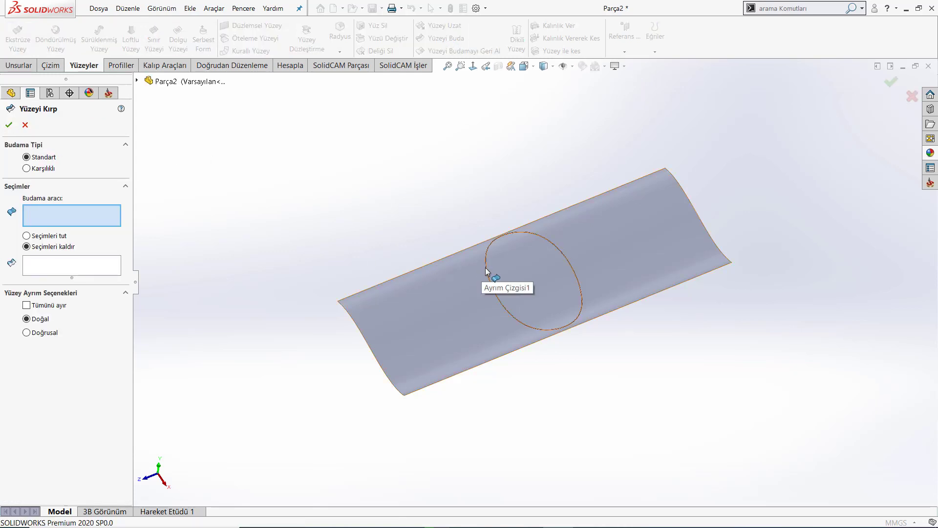
{"action": "left_click", "coordinate": [138, 79]}
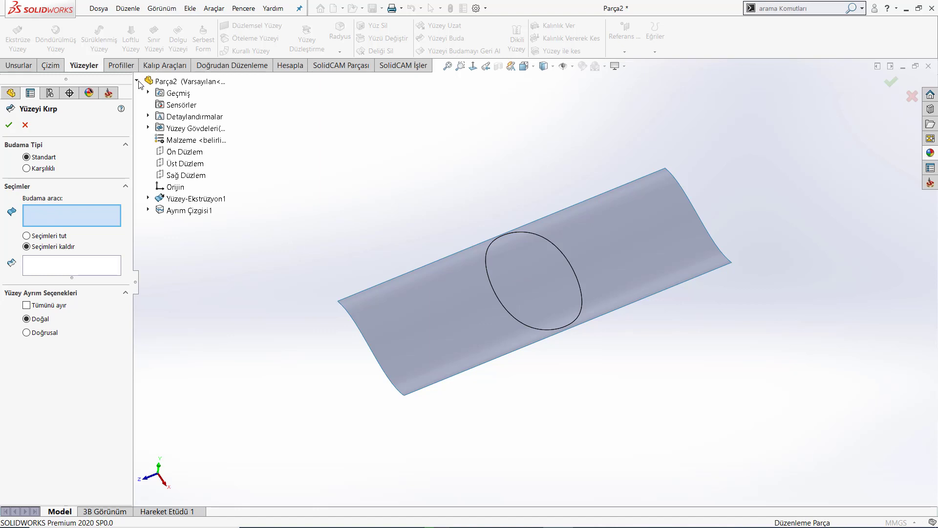
{"action": "left_click", "coordinate": [152, 211]}
{"action": "left_click", "coordinate": [193, 223]}
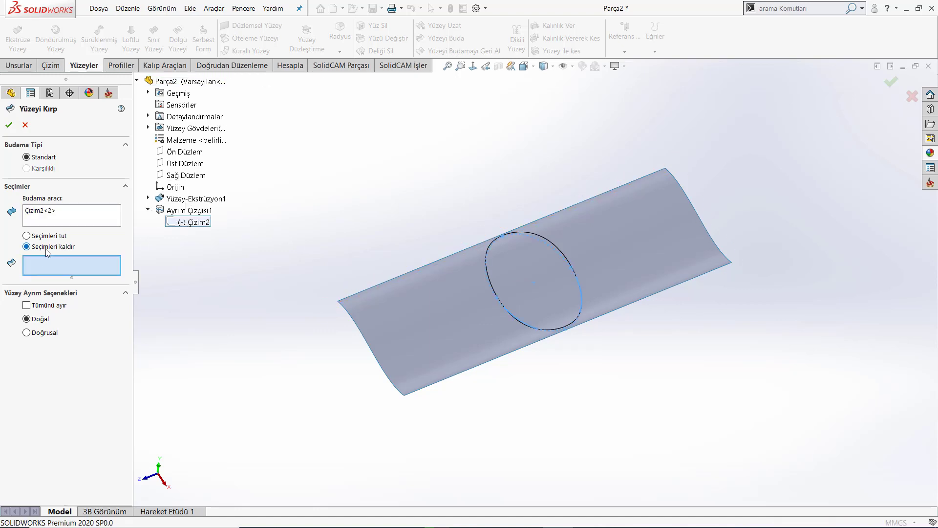
{"action": "left_click", "coordinate": [395, 311]}
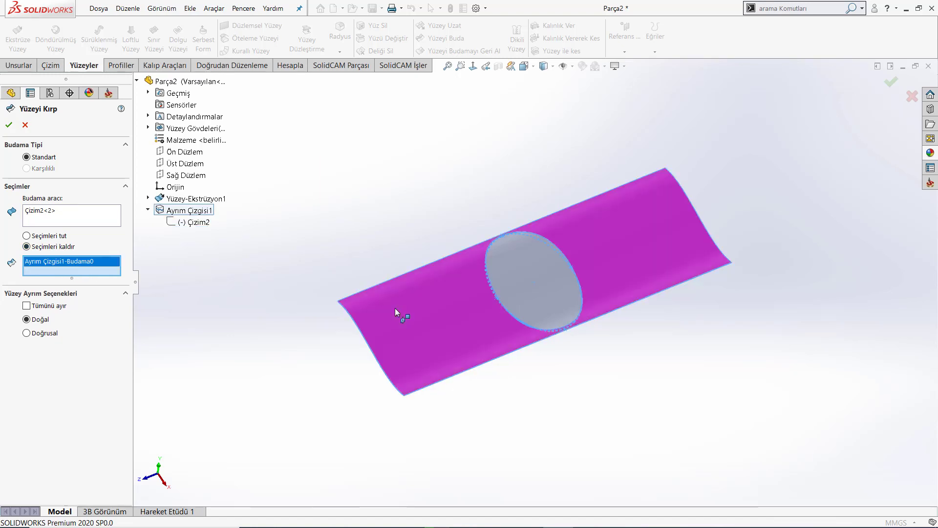
{"action": "right_click", "coordinate": [395, 308]}
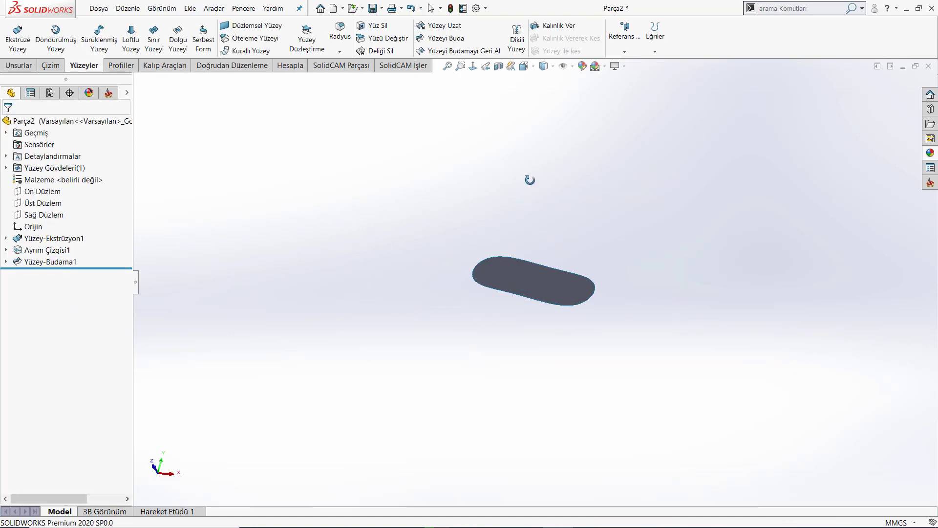
- Orbit around the elliptical patch, select its face and list the appearance targets
{"action": "mouse_move", "coordinate": [474, 358]}
{"action": "middle_mouse_down"}
{"action": "mouse_move", "coordinate": [561, 270]}
{"action": "mouse_move", "coordinate": [557, 304]}
{"action": "mouse_move", "coordinate": [562, 241]}
{"action": "mouse_move", "coordinate": [608, 256]}
{"action": "mouse_move", "coordinate": [682, 331]}
{"action": "mouse_move", "coordinate": [661, 287]}
{"action": "mouse_move", "coordinate": [595, 238]}
{"action": "mouse_move", "coordinate": [572, 197]}
{"action": "mouse_move", "coordinate": [632, 278]}
{"action": "mouse_move", "coordinate": [570, 318]}
{"action": "mouse_move", "coordinate": [632, 225]}
{"action": "mouse_move", "coordinate": [675, 218]}
{"action": "mouse_move", "coordinate": [548, 260]}
{"action": "mouse_move", "coordinate": [554, 239]}
{"action": "mouse_move", "coordinate": [491, 274]}
{"action": "mouse_move", "coordinate": [498, 354]}
{"action": "mouse_move", "coordinate": [501, 303]}
{"action": "mouse_move", "coordinate": [498, 321]}
{"action": "mouse_move", "coordinate": [582, 253]}
{"action": "mouse_move", "coordinate": [544, 222]}
{"action": "mouse_move", "coordinate": [538, 338]}
{"action": "mouse_move", "coordinate": [530, 148]}
{"action": "mouse_move", "coordinate": [534, 326]}
{"action": "middle_mouse_up"}
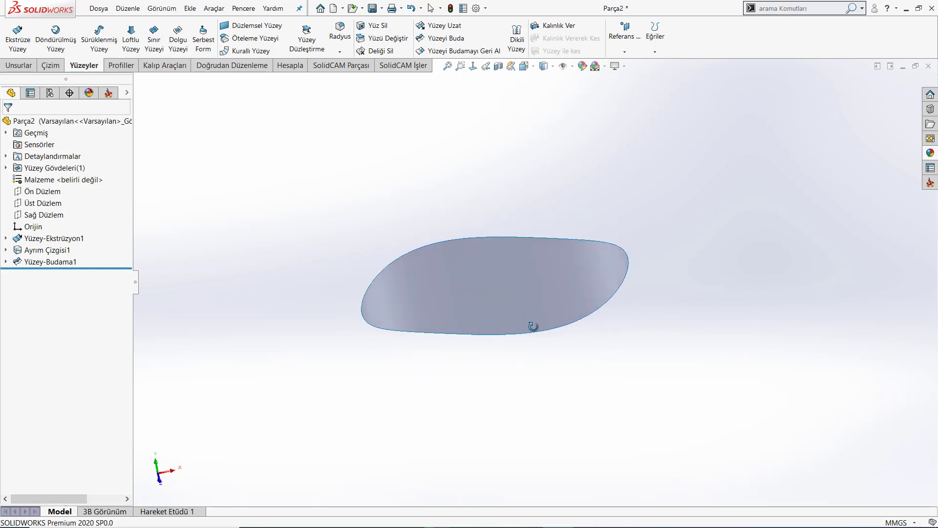
{"action": "mouse_move", "coordinate": [377, 214]}
{"action": "middle_mouse_down"}
{"action": "mouse_move", "coordinate": [390, 224]}
{"action": "mouse_move", "coordinate": [383, 215]}
{"action": "mouse_move", "coordinate": [393, 203]}
{"action": "mouse_move", "coordinate": [397, 215]}
{"action": "middle_mouse_up"}
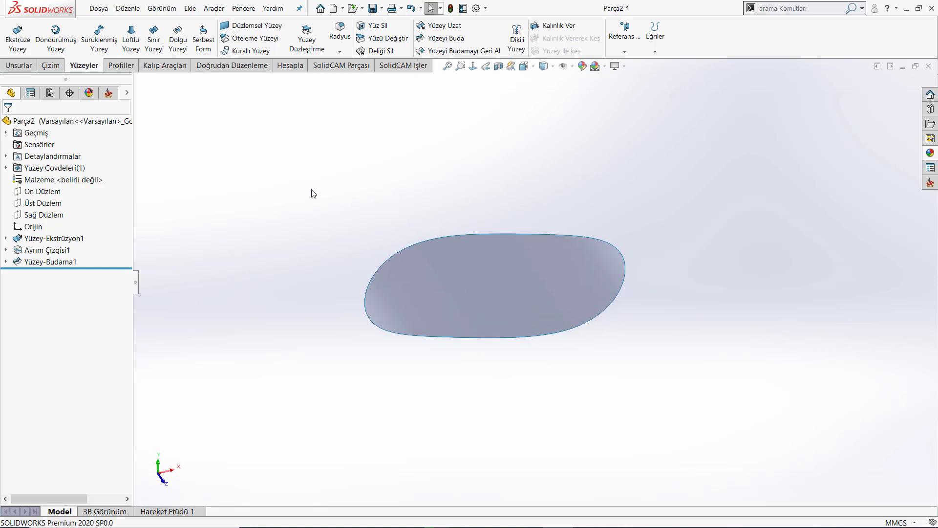
{"action": "left_click", "coordinate": [454, 278]}
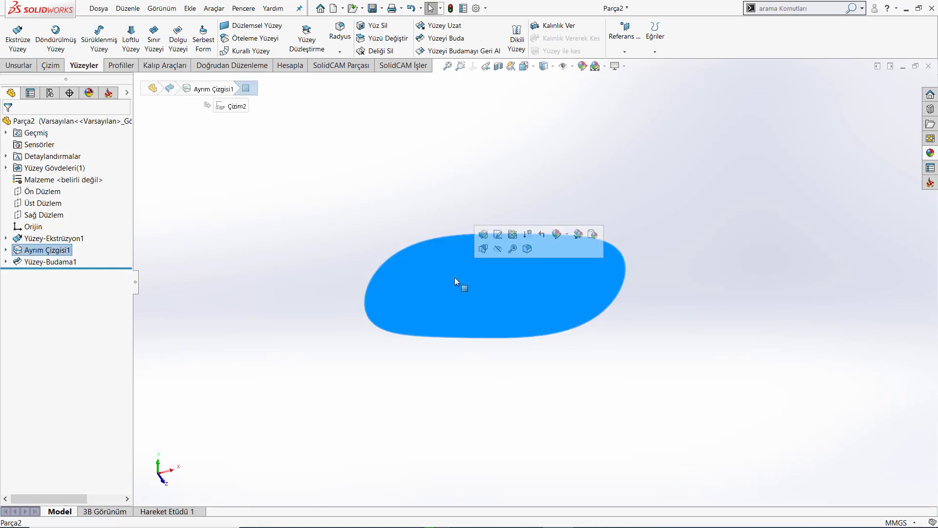
{"action": "left_click", "coordinate": [570, 238]}
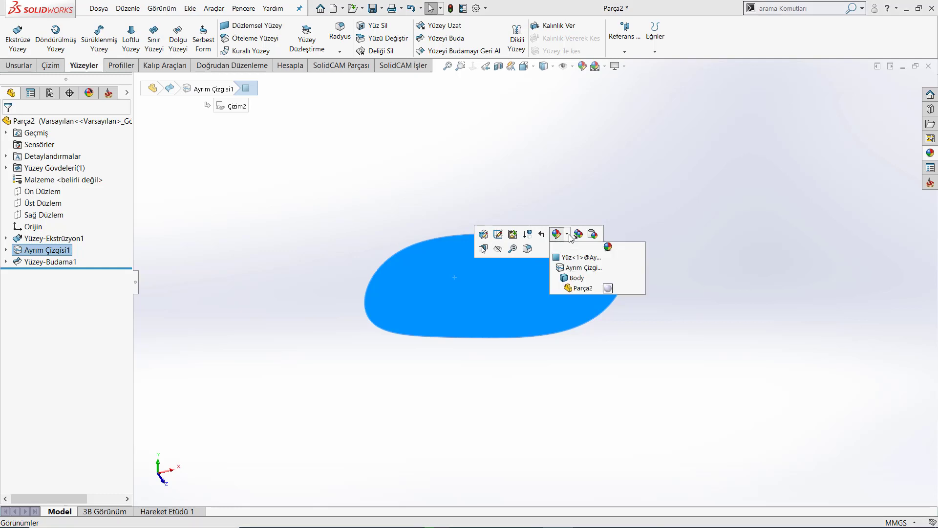
- Apply a colour appearance to the whole part in Advanced mode and browse for an appearance file
{"action": "left_click", "coordinate": [585, 291]}
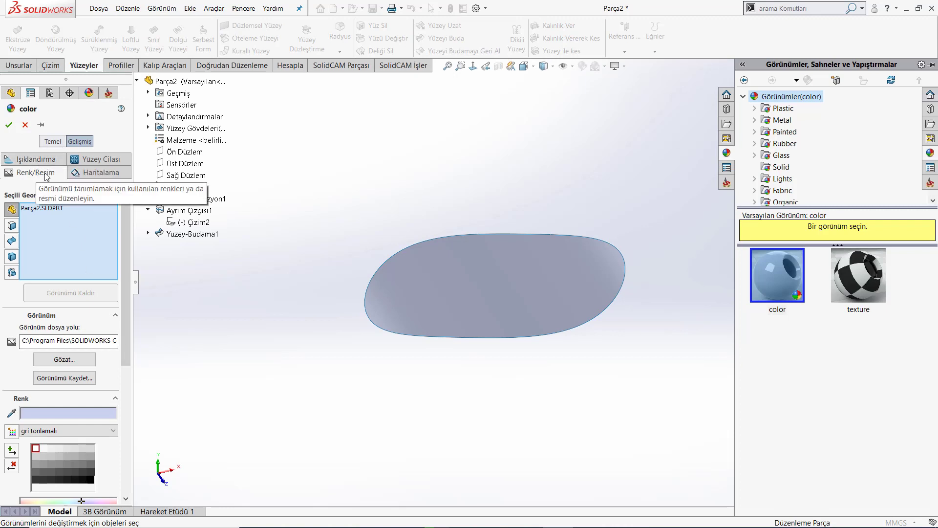
{"action": "left_click", "coordinate": [25, 161]}
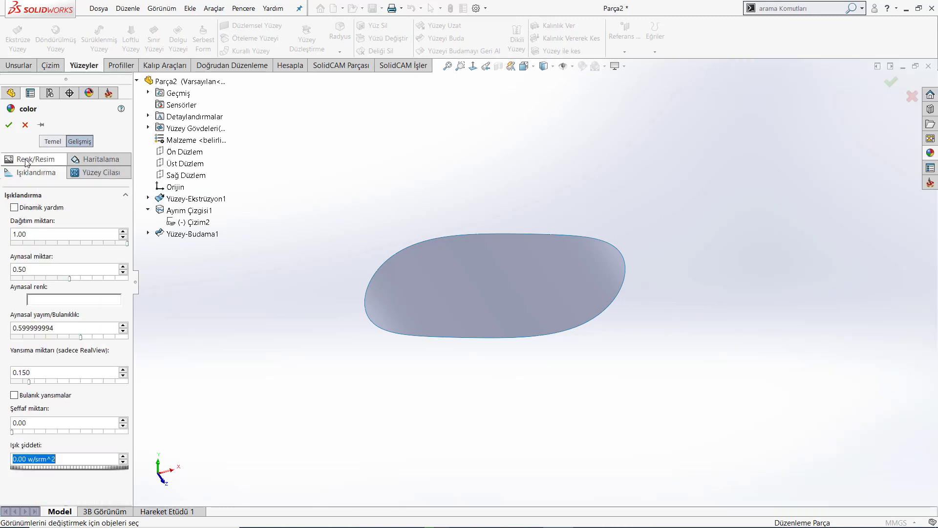
{"action": "left_click", "coordinate": [54, 141]}
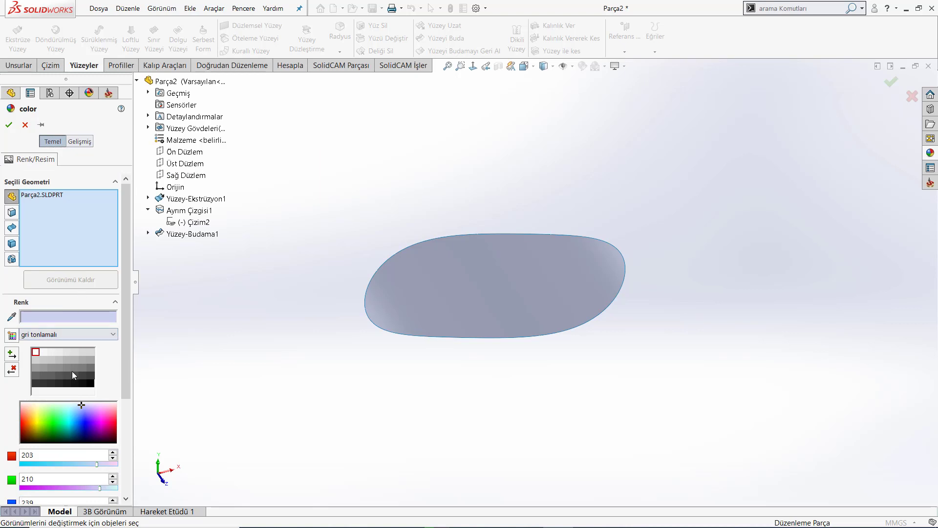
{"action": "left_click", "coordinate": [79, 143]}
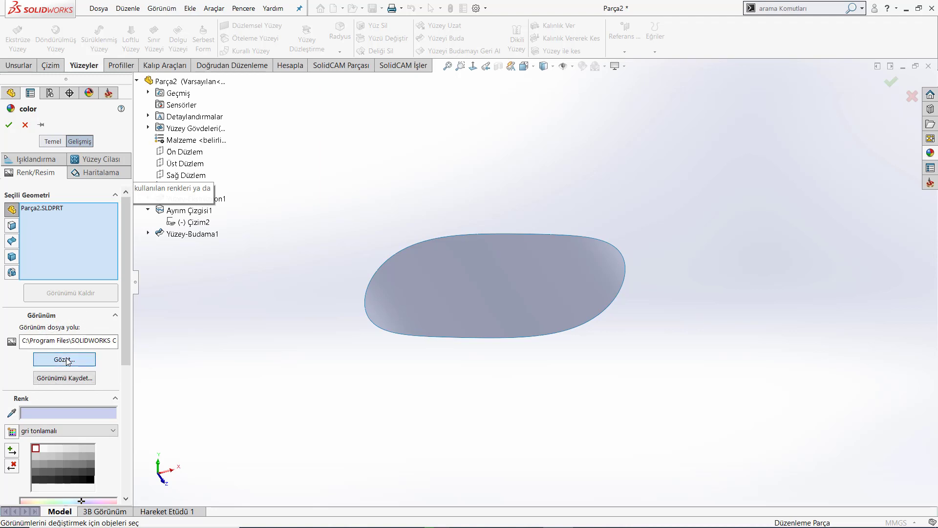
{"action": "left_click", "coordinate": [67, 360]}
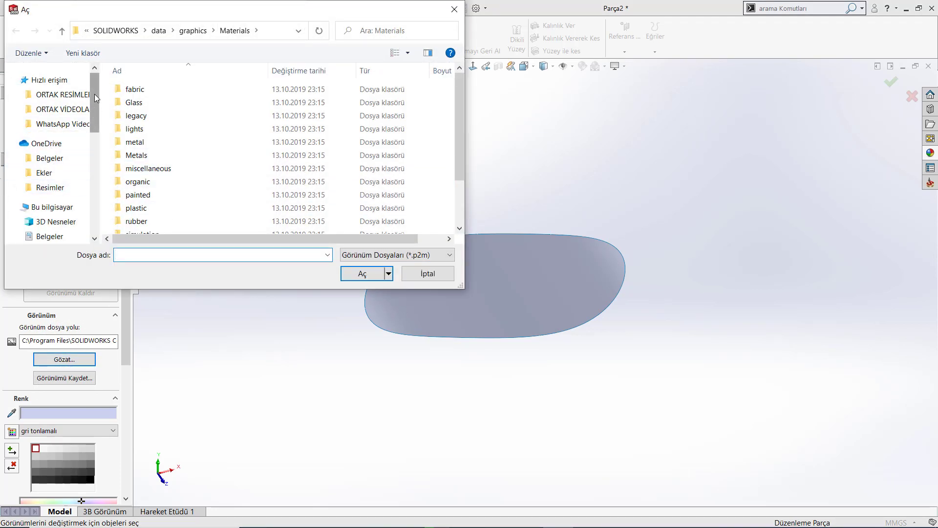
- Browse to the Desktop with the file type set to Tüm Dosyalar (*.*)
{"action": "left_click_drag", "start_coordinate": [95, 98], "coordinate": [96, 116]}
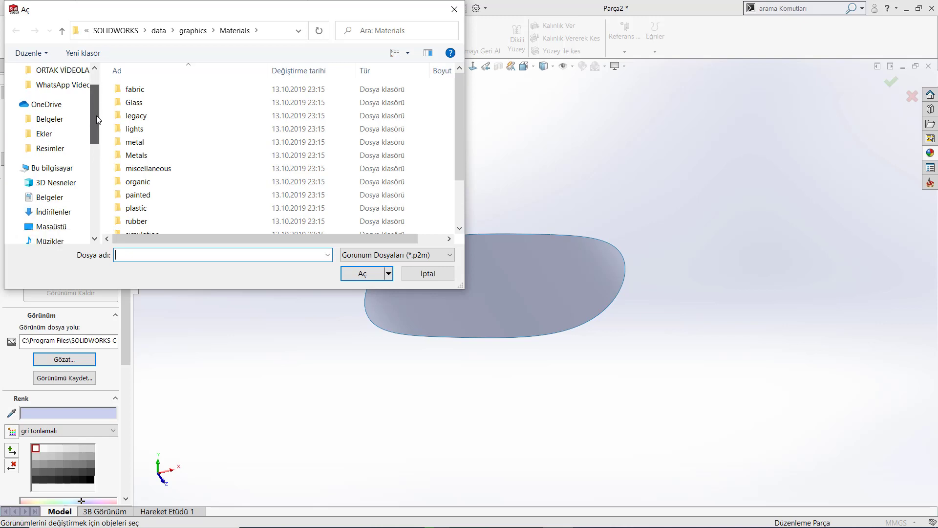
{"action": "mouse_move", "coordinate": [52, 227]}
{"action": "left_click", "coordinate": [62, 226]}
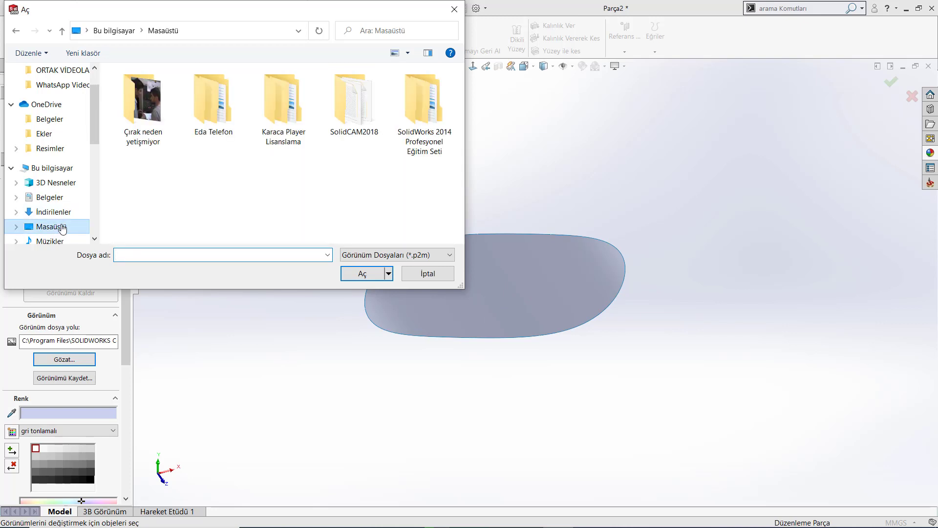
{"action": "left_click", "coordinate": [400, 256]}
{"action": "left_click", "coordinate": [372, 375]}
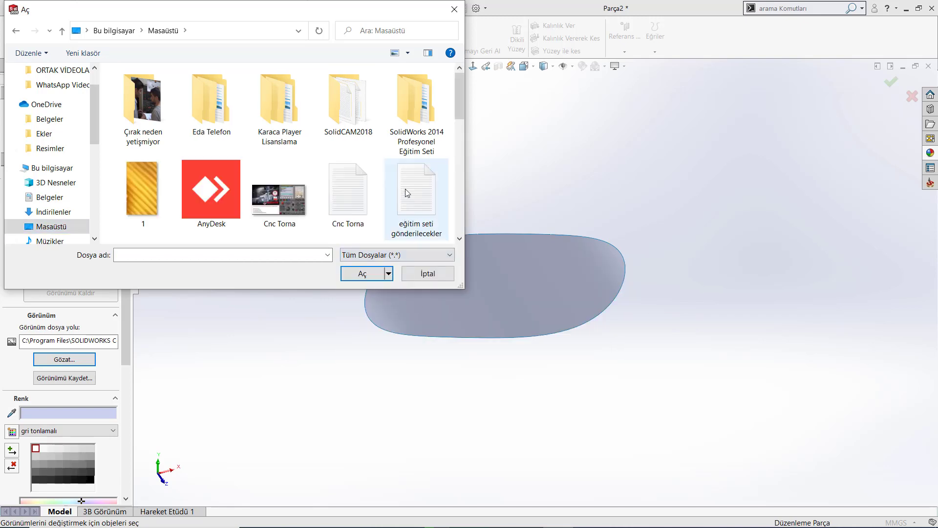
{"action": "scroll", "coordinate": [377, 202], "scroll_direction": "down", "scroll_amount": 3}
{"action": "scroll", "coordinate": [375, 205], "scroll_direction": "down", "scroll_amount": 1}
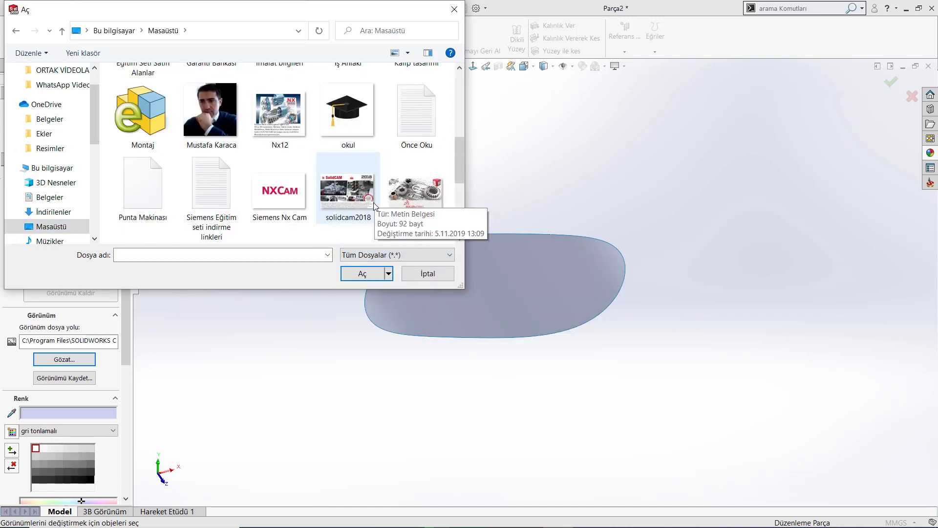
{"action": "scroll", "coordinate": [374, 206], "scroll_direction": "down", "scroll_amount": 1}
{"action": "scroll", "coordinate": [375, 205], "scroll_direction": "down", "scroll_amount": 1}
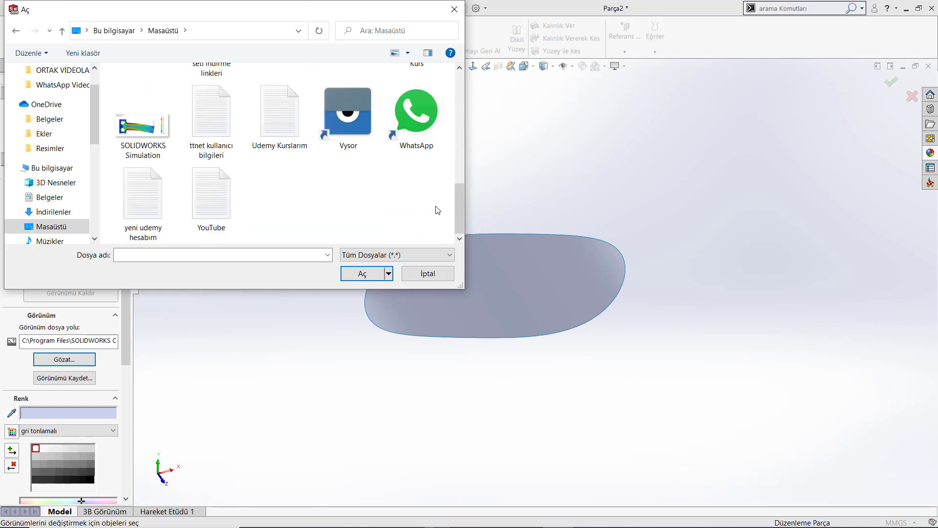
{"action": "mouse_move", "coordinate": [459, 211]}
{"action": "left_mouse_down"}
{"action": "mouse_move", "coordinate": [472, 131]}
{"action": "mouse_move", "coordinate": [462, 108]}
{"action": "left_mouse_up"}
- Load the striped gold image 1 as the texture and save the appearance as 1.p2m
{"action": "left_click", "coordinate": [142, 161]}
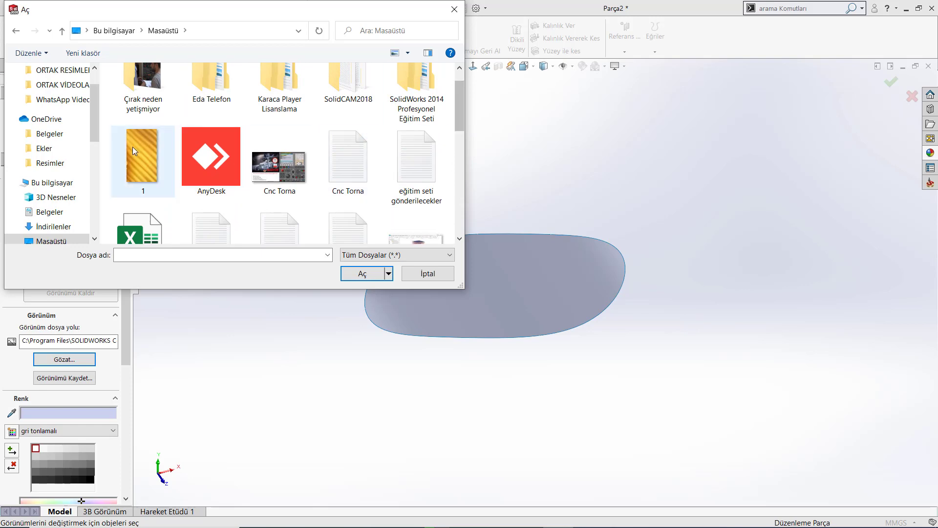
{"action": "left_click", "coordinate": [362, 273]}
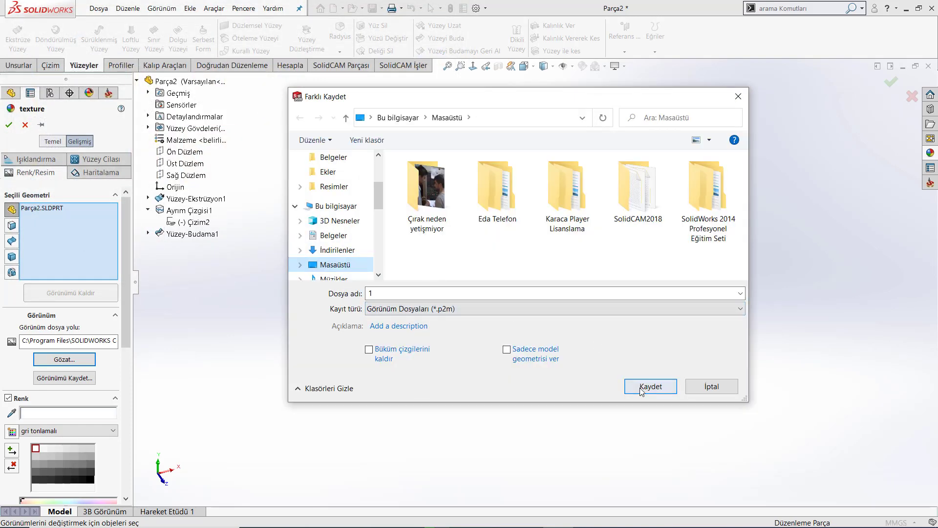
{"action": "left_click", "coordinate": [638, 378]}
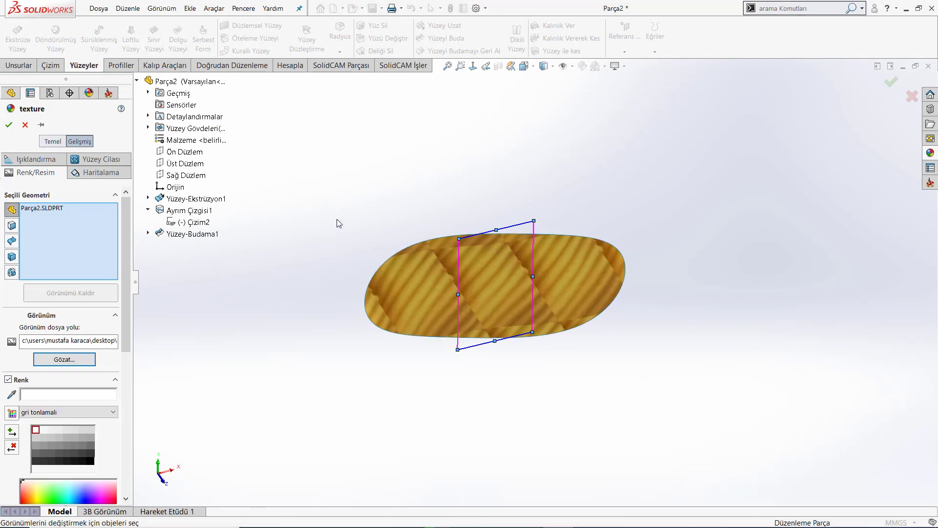
- Enlarge the texture mapping box so the wood stripes scale up, then bring up the Işıklandırma settings
{"action": "middle_click_drag", "start_coordinate": [336, 232], "coordinate": [430, 261]}
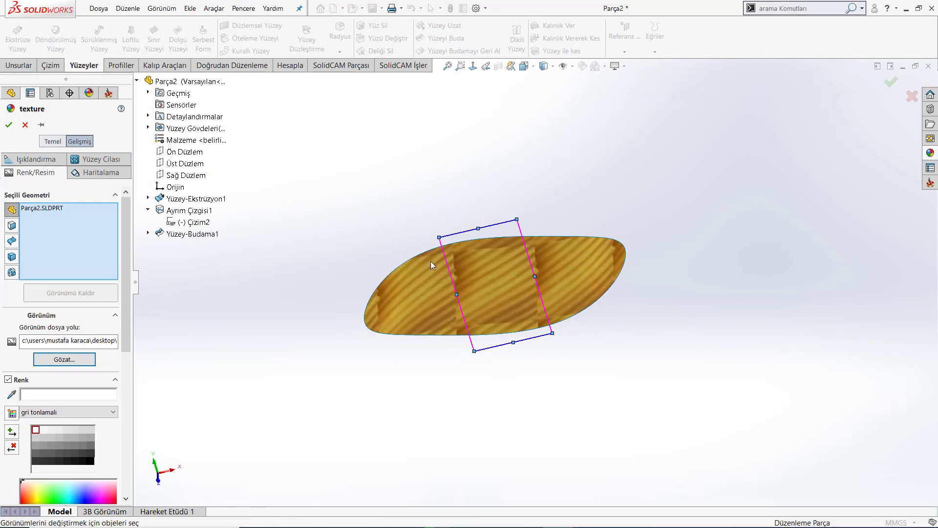
{"action": "left_click_drag", "start_coordinate": [536, 277], "coordinate": [631, 272]}
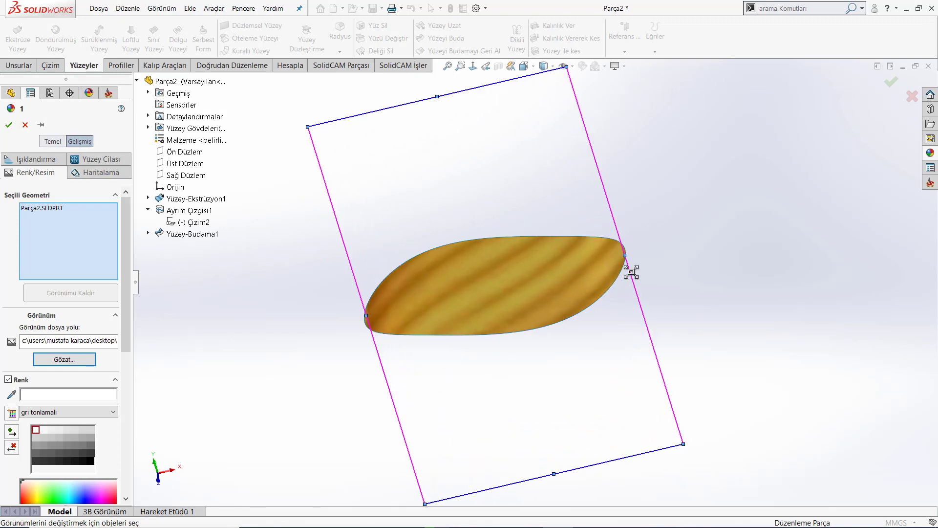
{"action": "mouse_move", "coordinate": [485, 216]}
{"action": "middle_mouse_down"}
{"action": "mouse_move", "coordinate": [520, 299]}
{"action": "mouse_move", "coordinate": [509, 279]}
{"action": "middle_mouse_up"}
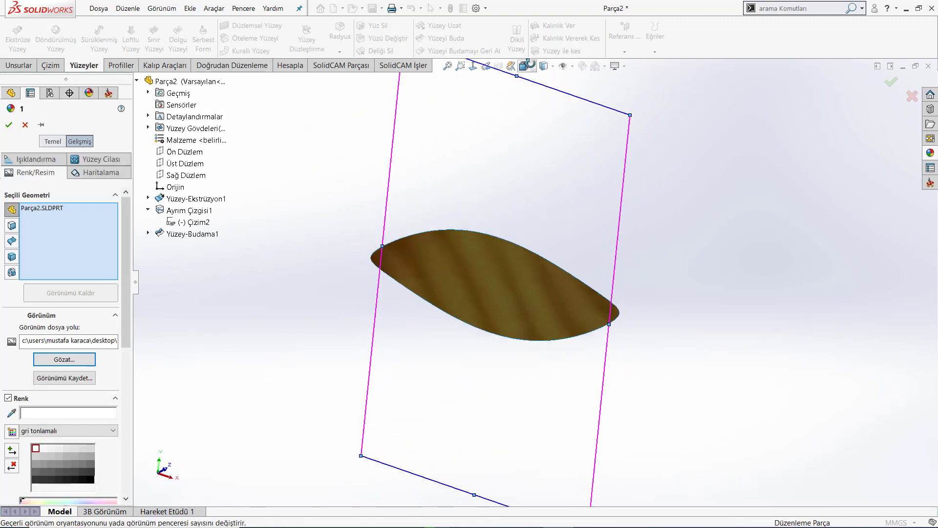
{"action": "middle_click_drag", "start_coordinate": [540, 251], "coordinate": [519, 436]}
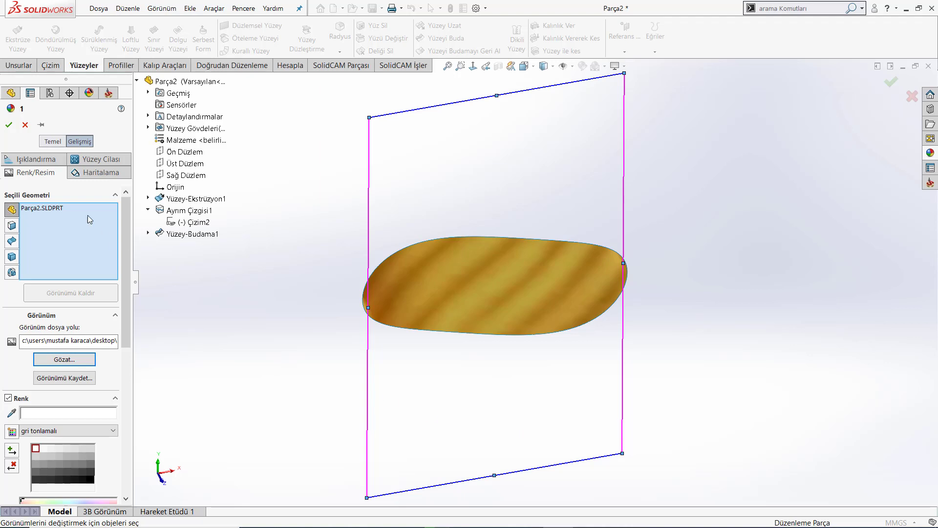
{"action": "left_click", "coordinate": [44, 160]}
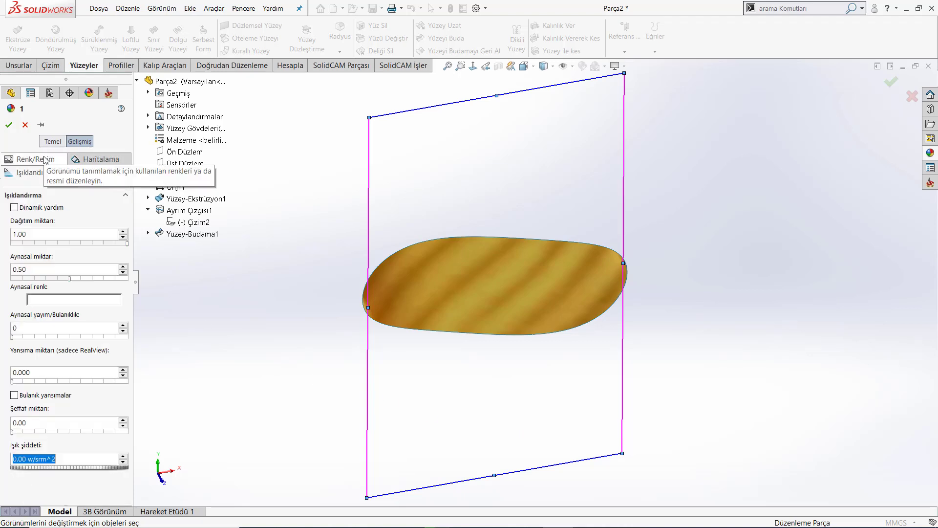
- Raise the appearance's light intensity to 0.25 w/srm^2 and accept the appearance
{"action": "left_click", "coordinate": [124, 457]}
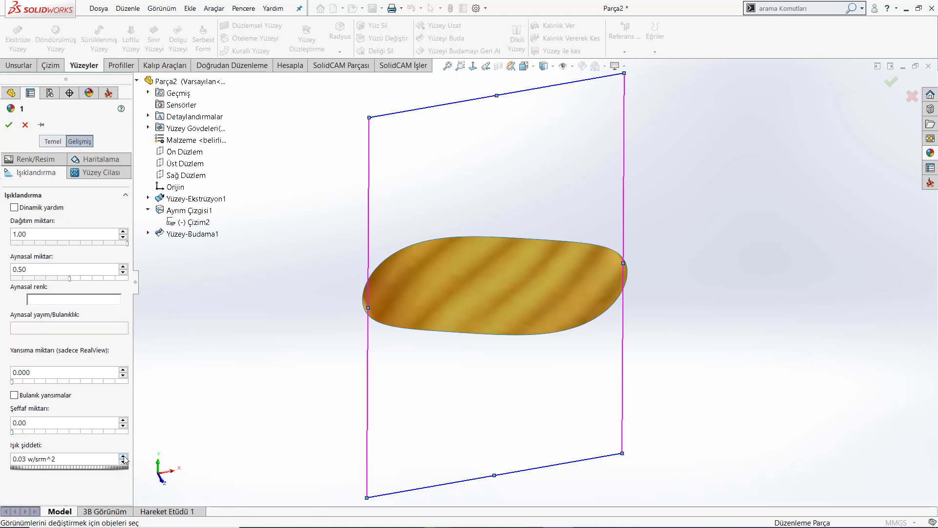
{"action": "left_click", "coordinate": [124, 456]}
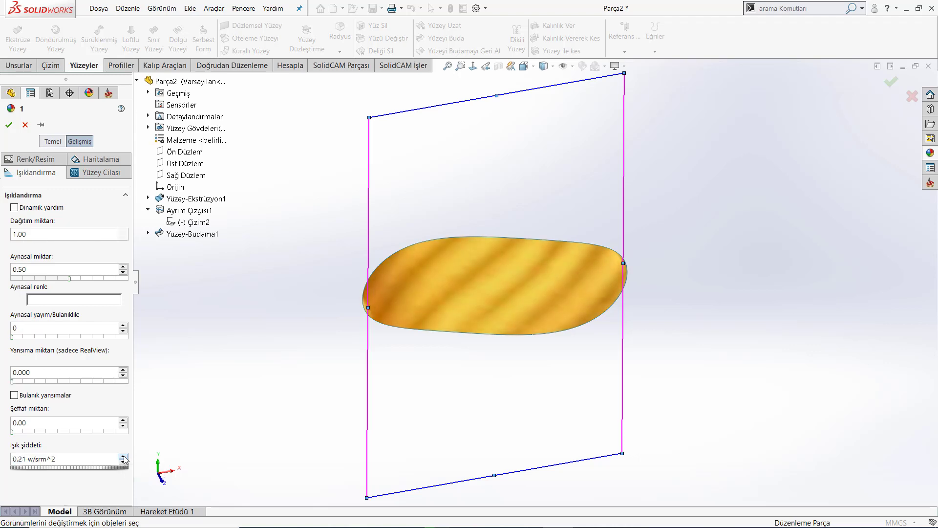
{"action": "left_click", "coordinate": [9, 124]}
- Orbit and zoom the gold striped patch to a near-horizontal view
{"action": "mouse_move", "coordinate": [389, 308]}
{"action": "middle_mouse_down"}
{"action": "mouse_move", "coordinate": [479, 360]}
{"action": "mouse_move", "coordinate": [629, 222]}
{"action": "mouse_move", "coordinate": [653, 295]}
{"action": "mouse_move", "coordinate": [650, 371]}
{"action": "mouse_move", "coordinate": [622, 216]}
{"action": "mouse_move", "coordinate": [511, 390]}
{"action": "mouse_move", "coordinate": [438, 394]}
{"action": "mouse_move", "coordinate": [411, 447]}
{"action": "mouse_move", "coordinate": [446, 216]}
{"action": "mouse_move", "coordinate": [464, 268]}
{"action": "mouse_move", "coordinate": [463, 368]}
{"action": "middle_mouse_up"}
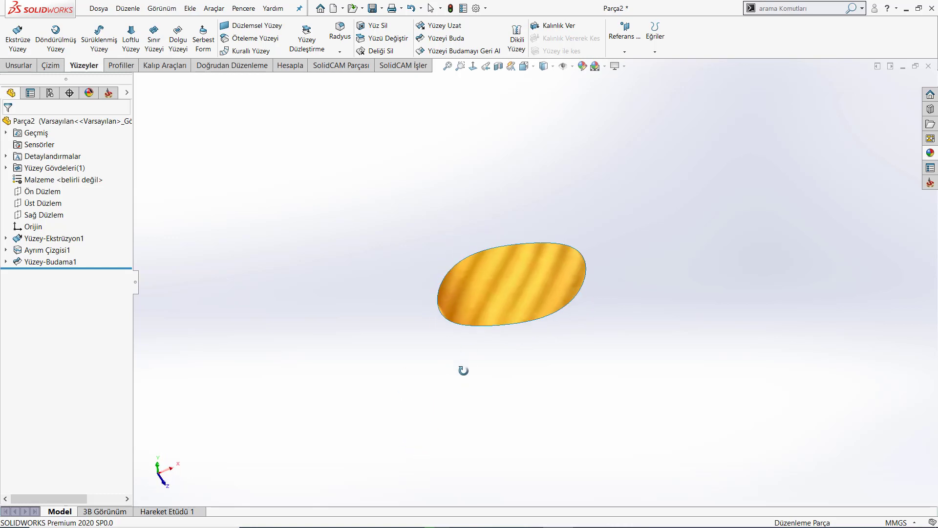
{"action": "mouse_move", "coordinate": [585, 265]}
{"action": "middle_mouse_down"}
{"action": "mouse_move", "coordinate": [578, 283]}
{"action": "mouse_move", "coordinate": [582, 251]}
{"action": "mouse_move", "coordinate": [576, 270]}
{"action": "middle_mouse_up"}
{"action": "mouse_move", "coordinate": [402, 208]}
{"action": "middle_mouse_down"}
{"action": "mouse_move", "coordinate": [447, 235]}
{"action": "mouse_move", "coordinate": [465, 265]}
{"action": "mouse_move", "coordinate": [509, 302]}
{"action": "middle_mouse_up"}
{"action": "scroll", "coordinate": [545, 313], "scroll_direction": "up", "scroll_amount": 2}
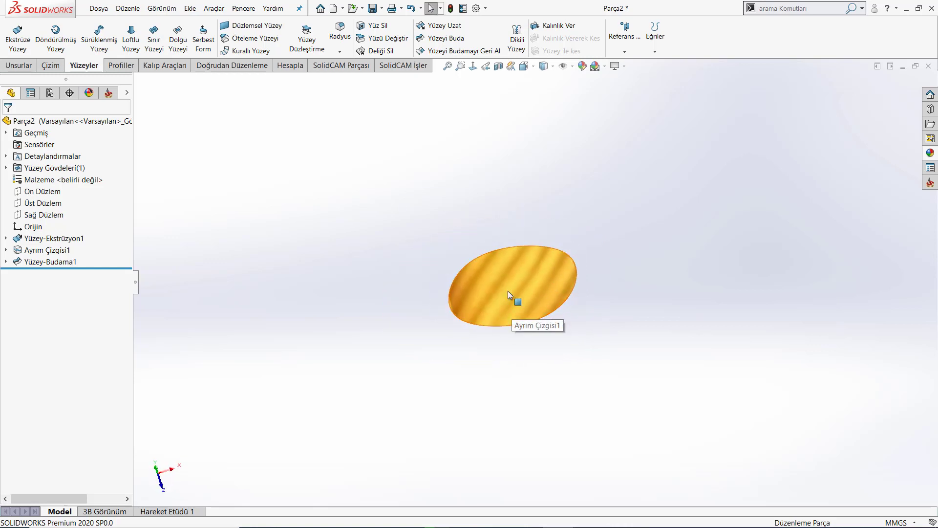
{"action": "mouse_move", "coordinate": [559, 286]}
{"action": "middle_mouse_down"}
{"action": "mouse_move", "coordinate": [555, 369]}
{"action": "mouse_move", "coordinate": [565, 283]}
{"action": "mouse_move", "coordinate": [567, 306]}
{"action": "middle_mouse_up"}
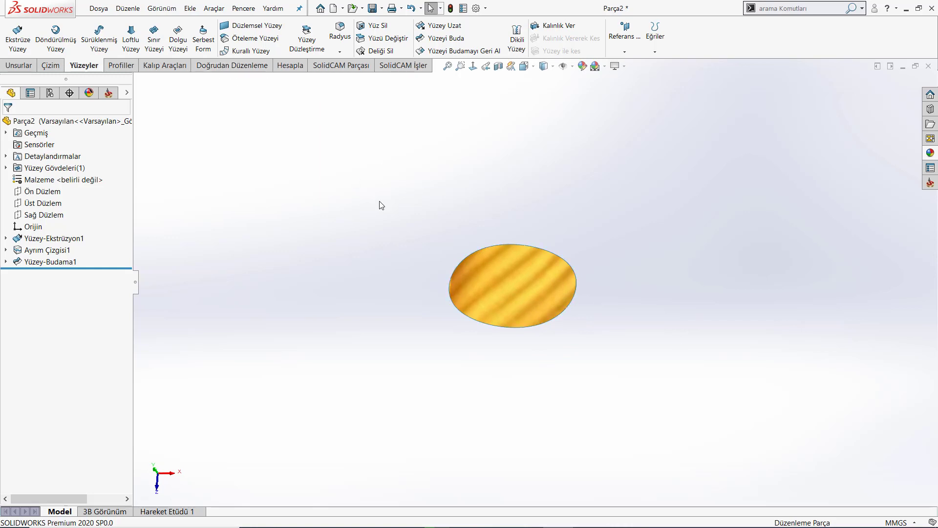
- Add the İşleme Araçları render tools tab to the CommandManager and zoom the ellipse to fit
{"action": "right_click", "coordinate": [235, 66]}
{"action": "mouse_move", "coordinate": [308, 97]}
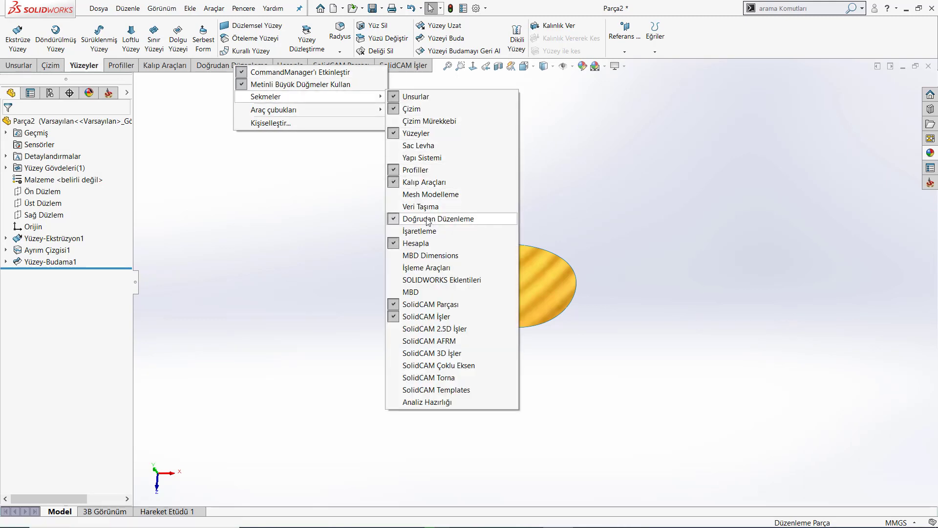
{"action": "left_click", "coordinate": [427, 271]}
{"action": "left_click", "coordinate": [323, 66]}
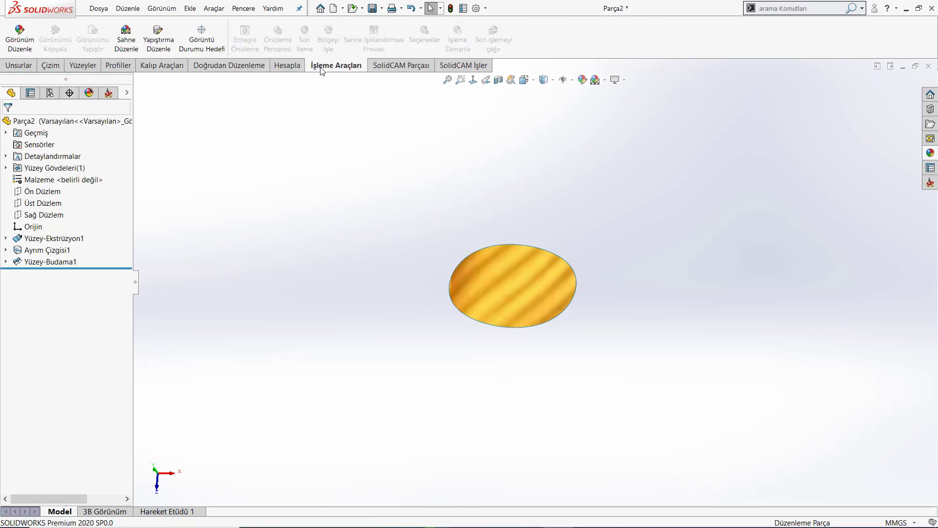
{"action": "mouse_move", "coordinate": [379, 272]}
{"action": "middle_mouse_down"}
{"action": "mouse_move", "coordinate": [344, 211]}
{"action": "mouse_move", "coordinate": [411, 183]}
{"action": "middle_mouse_up"}
{"action": "left_click", "coordinate": [448, 80]}
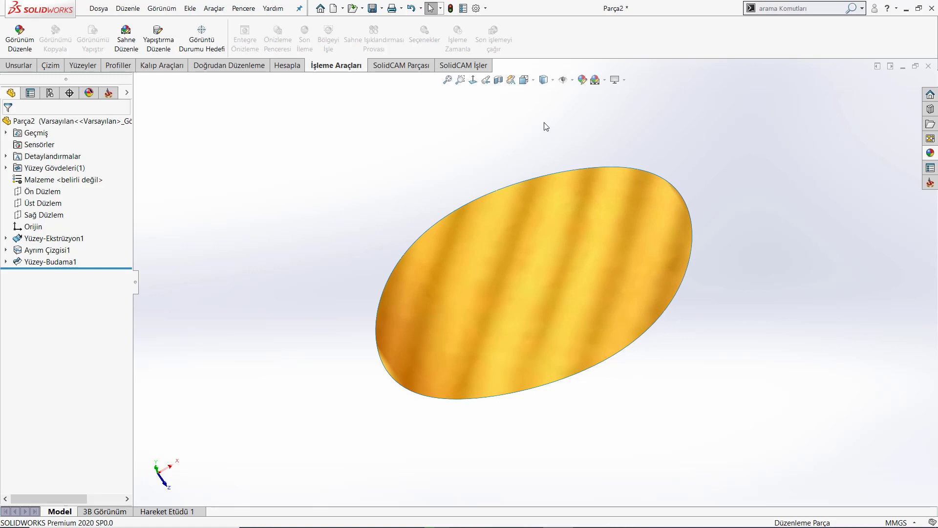
- Switch to isometric view and tilt the selected trimmed surface slightly to check its appearance
{"action": "left_click", "coordinate": [548, 81]}
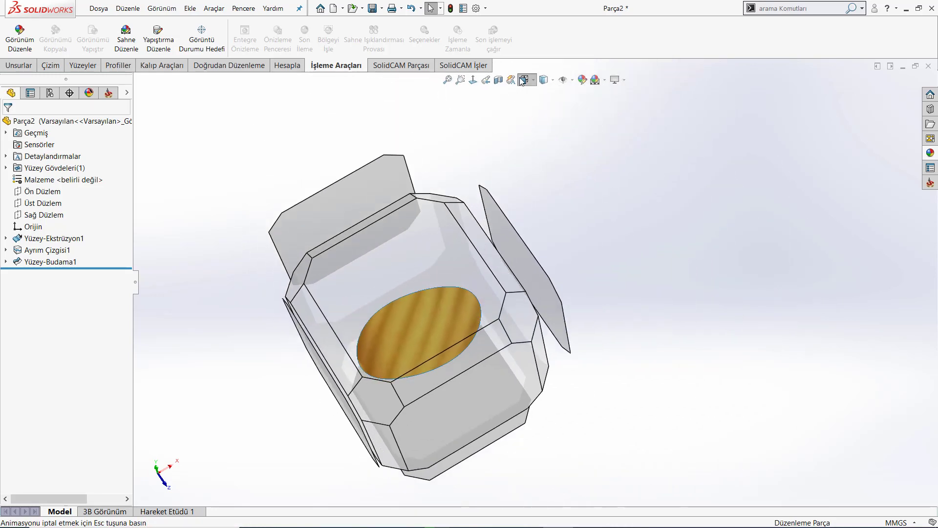
{"action": "left_click", "coordinate": [524, 80]}
{"action": "left_click", "coordinate": [581, 109]}
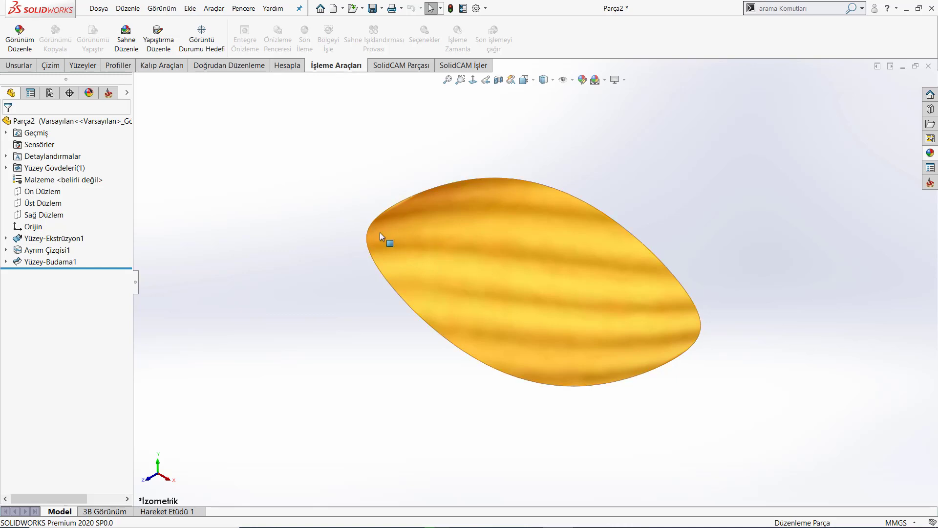
{"action": "mouse_move", "coordinate": [383, 241]}
{"action": "middle_mouse_down"}
{"action": "mouse_move", "coordinate": [408, 180]}
{"action": "mouse_move", "coordinate": [407, 222]}
{"action": "middle_mouse_up"}
{"action": "left_click", "coordinate": [421, 244]}
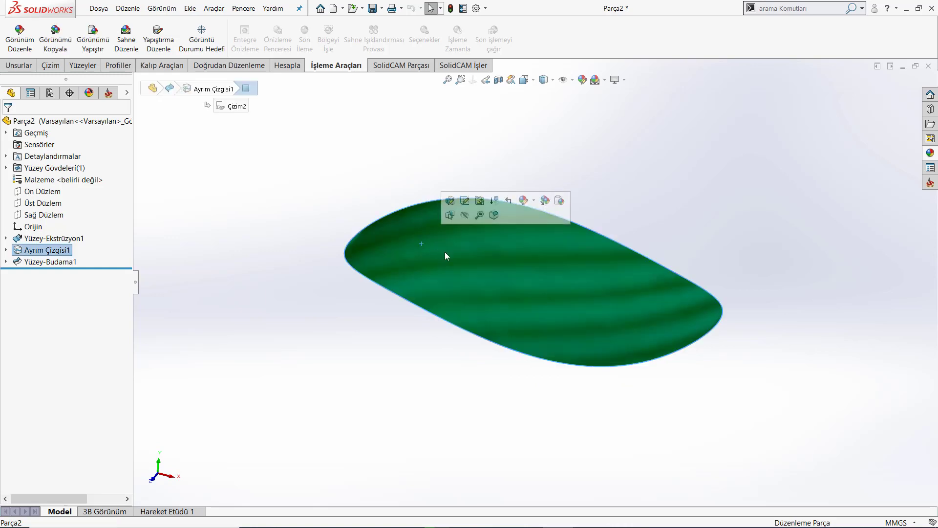
{"action": "middle_click_drag", "start_coordinate": [445, 251], "coordinate": [570, 273]}
{"action": "left_click", "coordinate": [341, 153]}
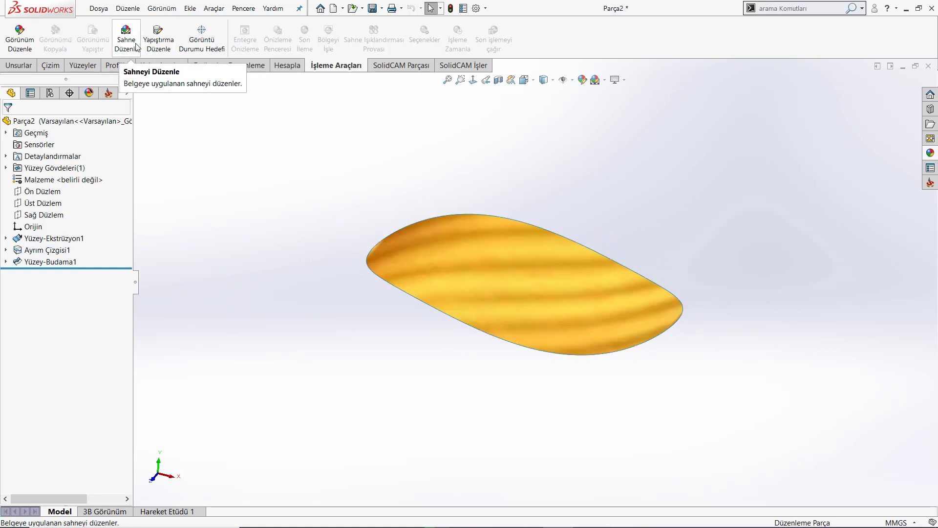
{"action": "left_click", "coordinate": [128, 41]}
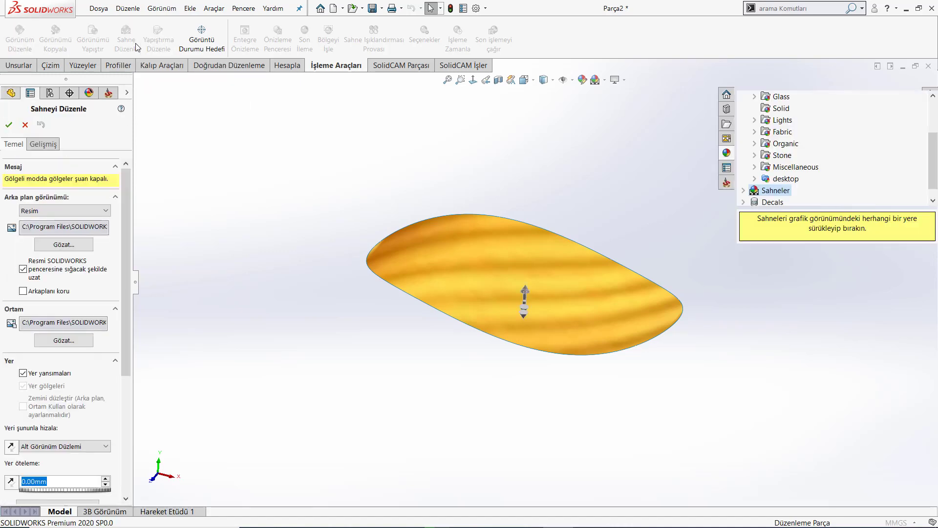
{"action": "middle_click_drag", "start_coordinate": [466, 172], "coordinate": [471, 205]}
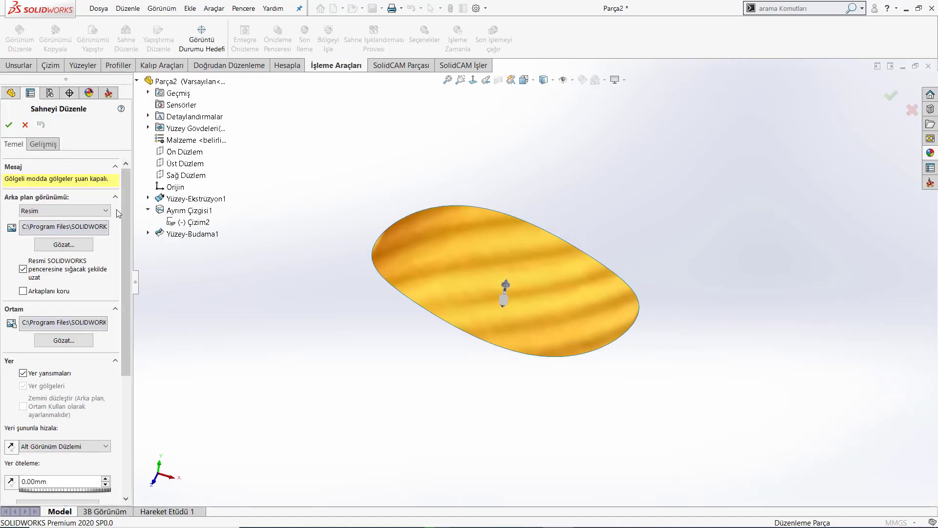
{"action": "mouse_move", "coordinate": [125, 218]}
{"action": "left_mouse_down"}
{"action": "mouse_move", "coordinate": [131, 248]}
{"action": "mouse_move", "coordinate": [131, 211]}
{"action": "left_mouse_up"}
{"action": "left_click", "coordinate": [25, 125]}
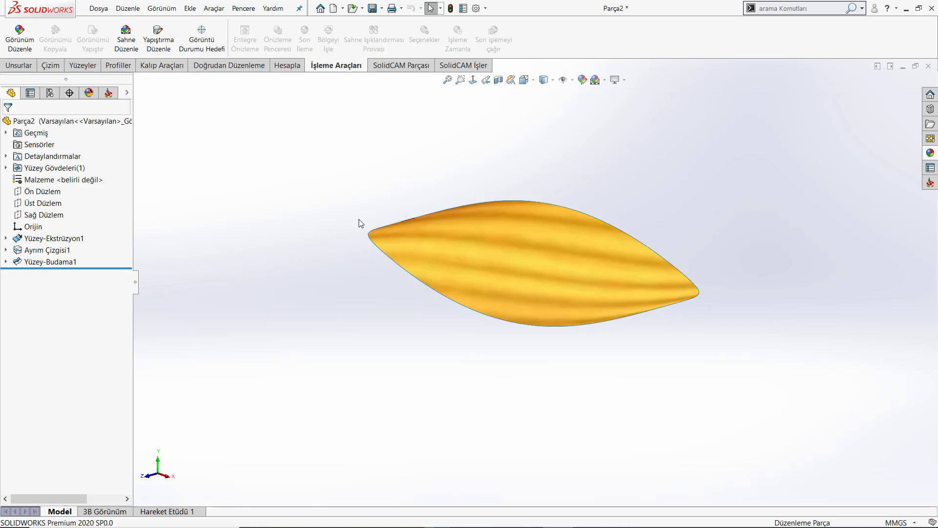
- Save the part as Parça2 in the Masaüstü (Desktop) folder
{"action": "mouse_move", "coordinate": [299, 242]}
{"action": "middle_mouse_down"}
{"action": "mouse_move", "coordinate": [310, 210]}
{"action": "mouse_move", "coordinate": [341, 270]}
{"action": "mouse_move", "coordinate": [333, 277]}
{"action": "mouse_move", "coordinate": [328, 269]}
{"action": "middle_mouse_up"}
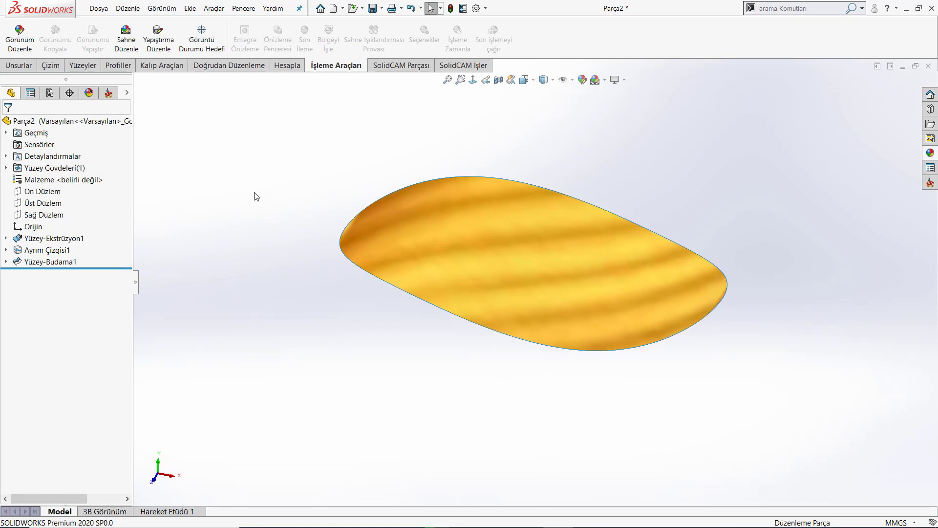
{"action": "left_click", "coordinate": [372, 7]}
{"action": "left_click", "coordinate": [333, 225]}
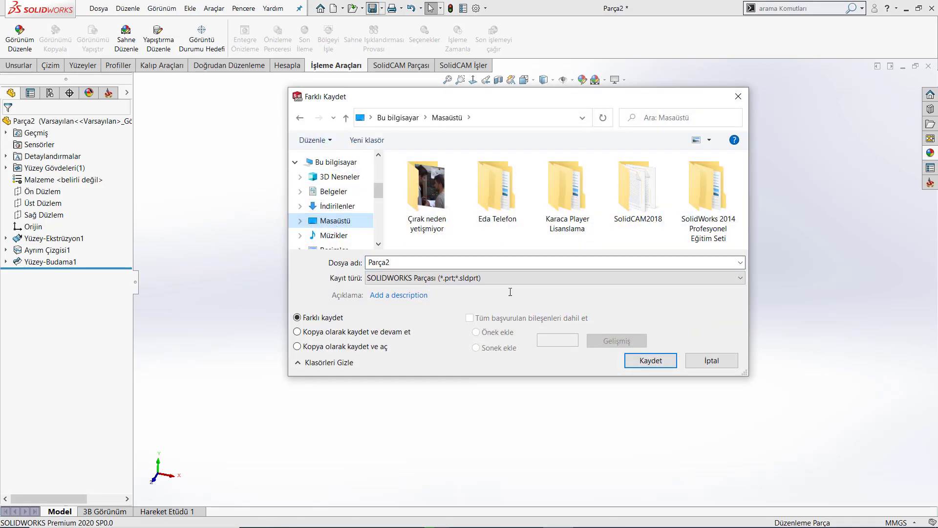
{"action": "left_click", "coordinate": [637, 356]}
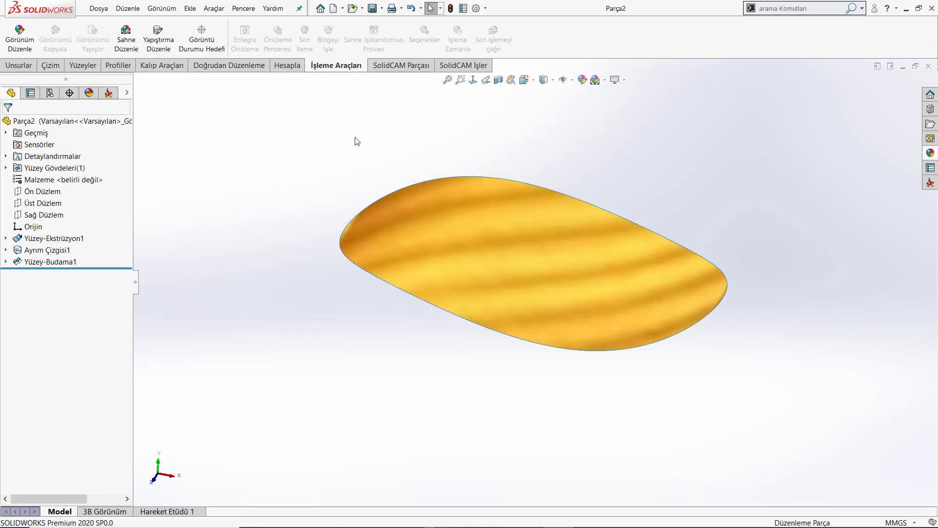
{"action": "scroll", "coordinate": [637, 257], "scroll_direction": "up", "scroll_amount": 2}
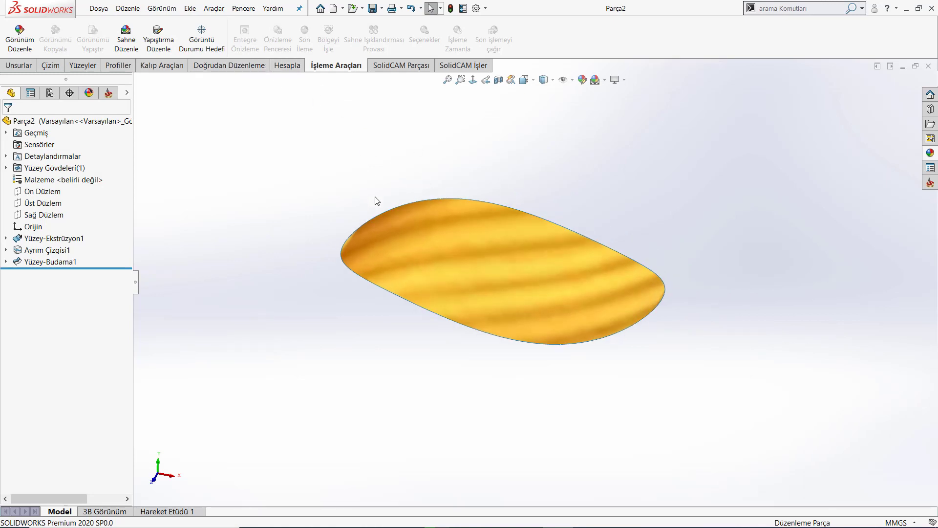
{"action": "mouse_move", "coordinate": [352, 251]}
{"action": "middle_mouse_down"}
{"action": "mouse_move", "coordinate": [375, 155]}
{"action": "mouse_move", "coordinate": [251, 80]}
{"action": "middle_mouse_up"}
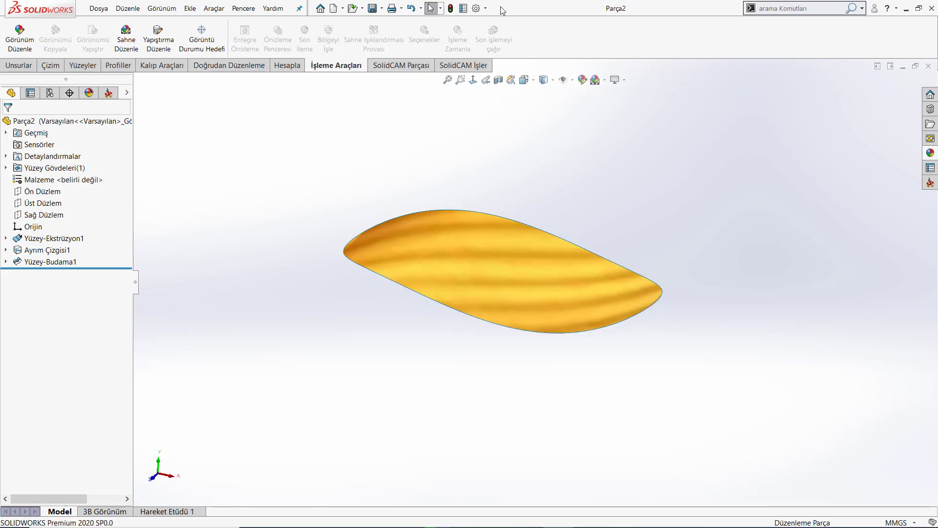
- Activate the PhotoView 360 add-in, both now and at every startup
{"action": "left_click", "coordinate": [485, 8]}
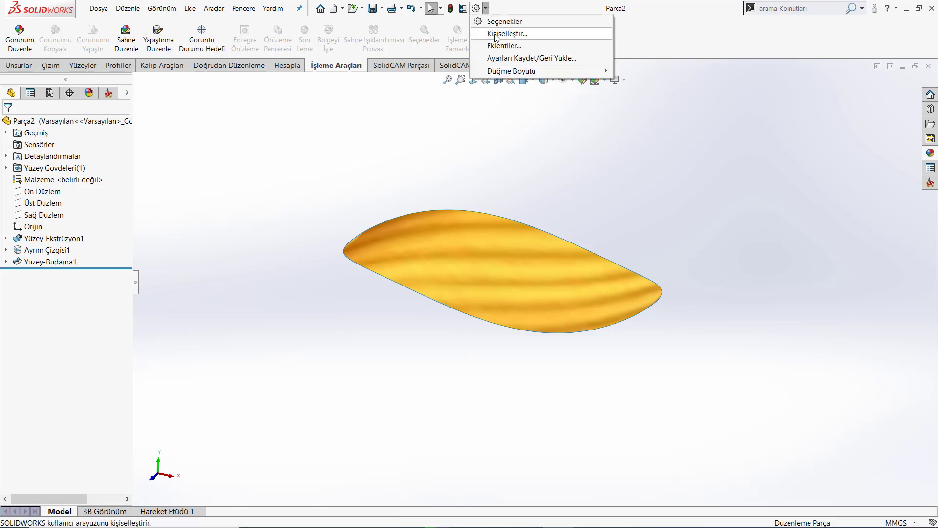
{"action": "left_click", "coordinate": [504, 46]}
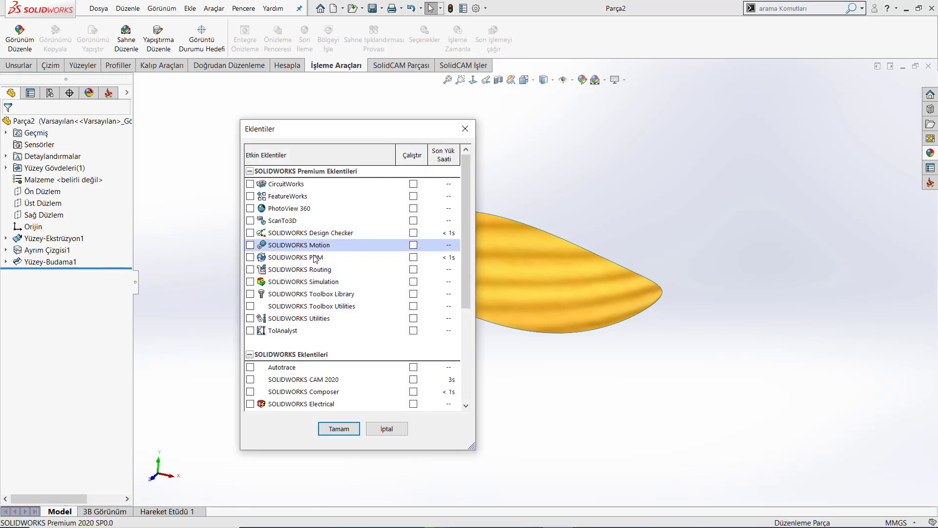
{"action": "left_click", "coordinate": [251, 208]}
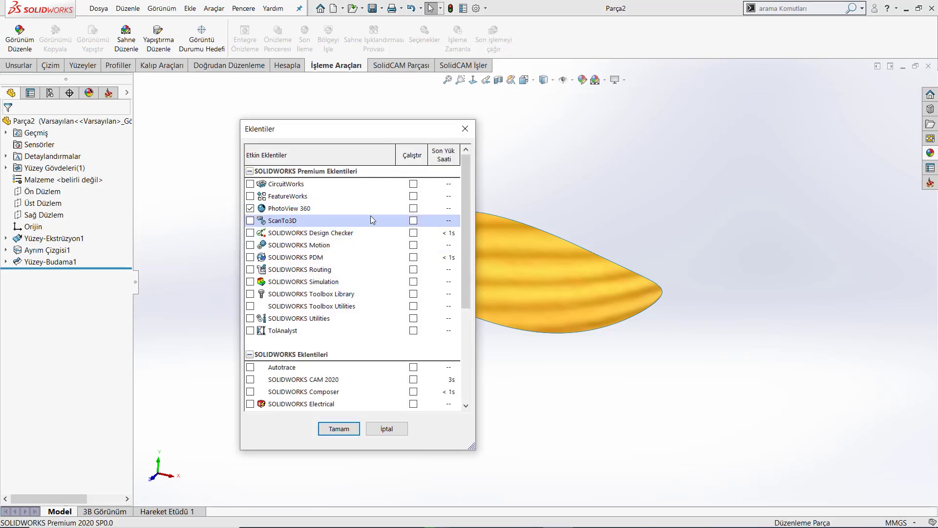
{"action": "left_click", "coordinate": [414, 208]}
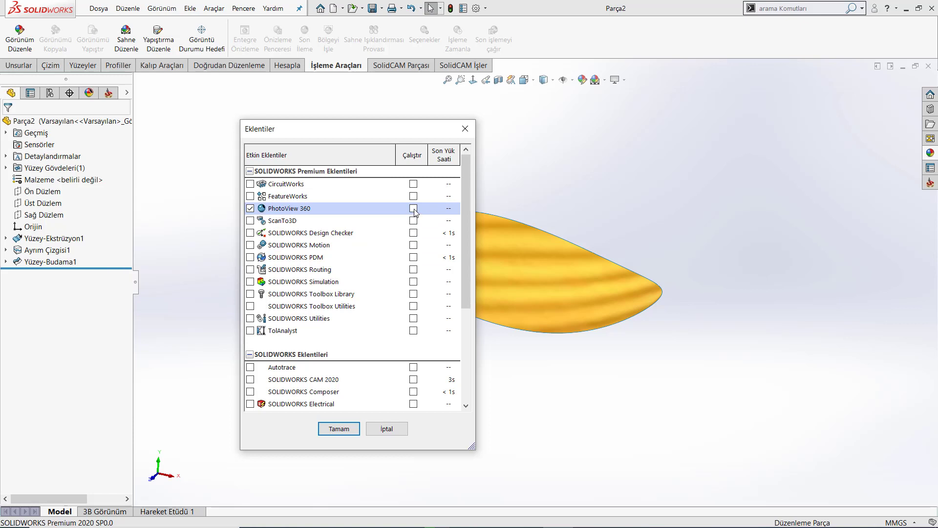
{"action": "left_click", "coordinate": [348, 432]}
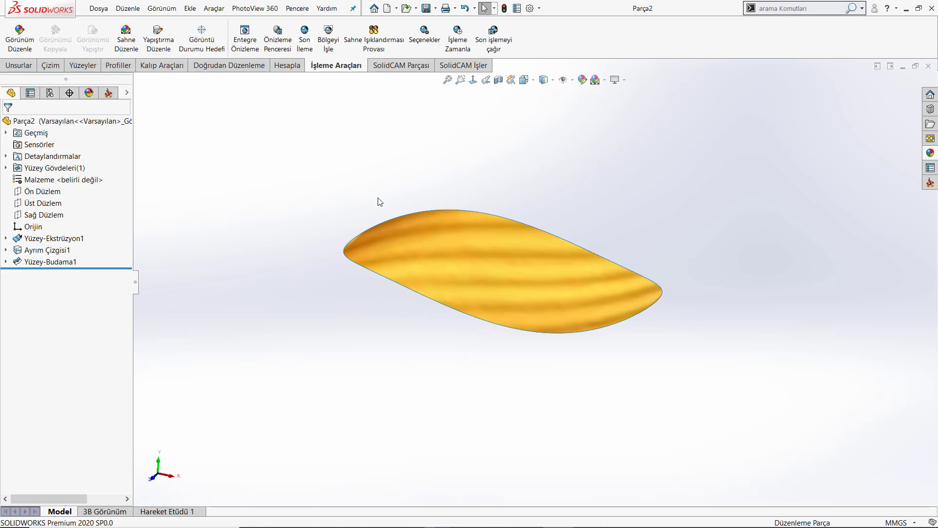
{"action": "middle_click_drag", "start_coordinate": [378, 202], "coordinate": [366, 267]}
{"action": "key", "text": "Escape"}
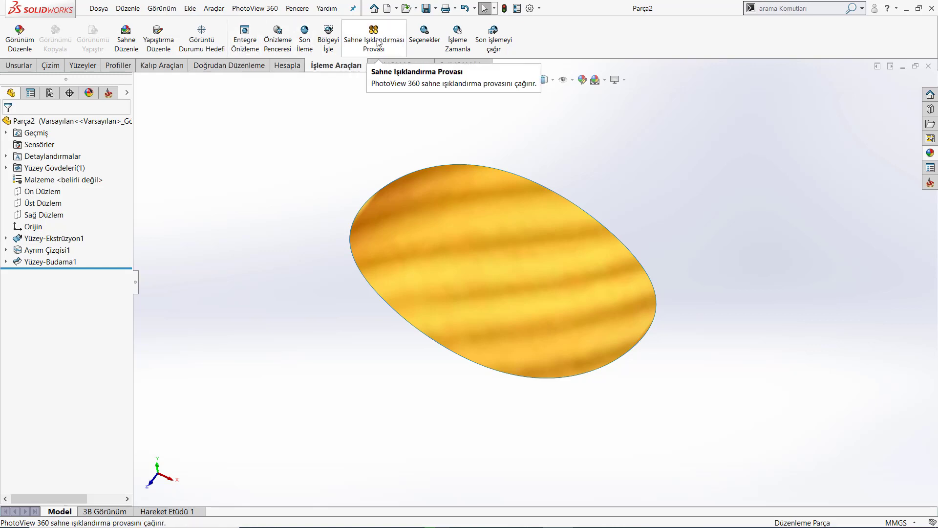
- Run a Son İleme final render without camera or perspective, allowing PhotoView 360 through the firewall
{"action": "left_click", "coordinate": [301, 41]}
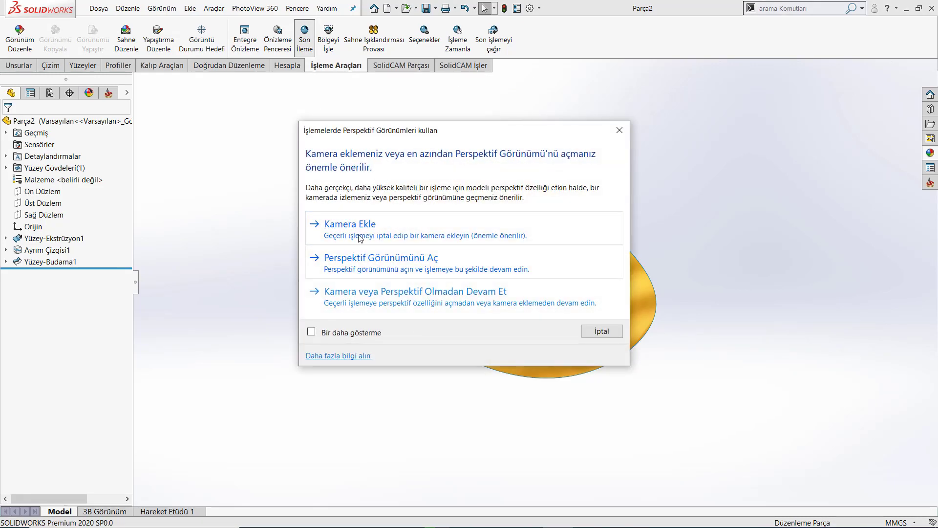
{"action": "left_click", "coordinate": [486, 303]}
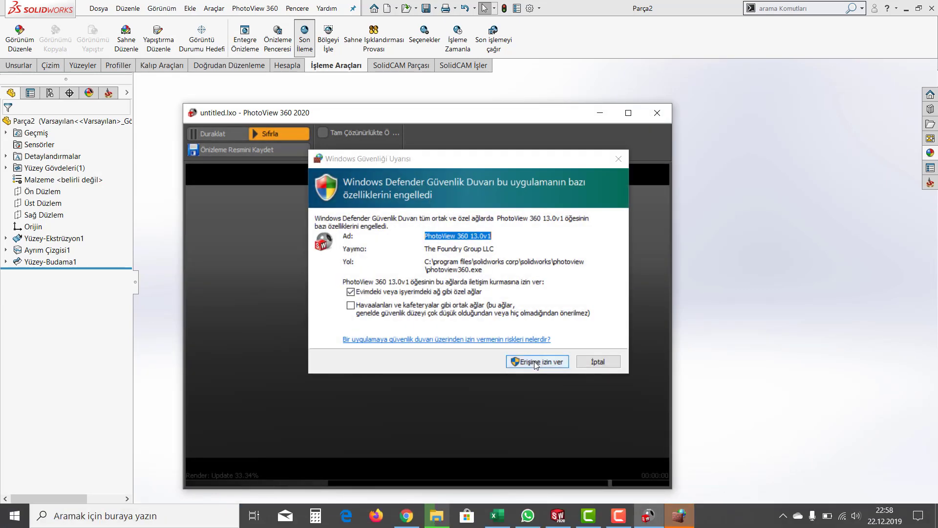
{"action": "left_click", "coordinate": [536, 363]}
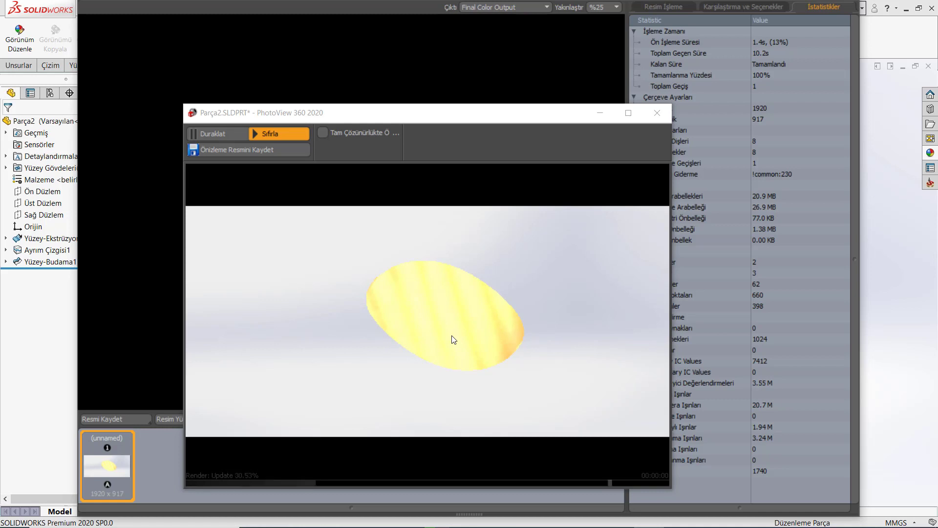
- Zoom in and out on the finished 1920 x 917 render to inspect the striped ellipse
{"action": "key", "text": "alt+F4"}
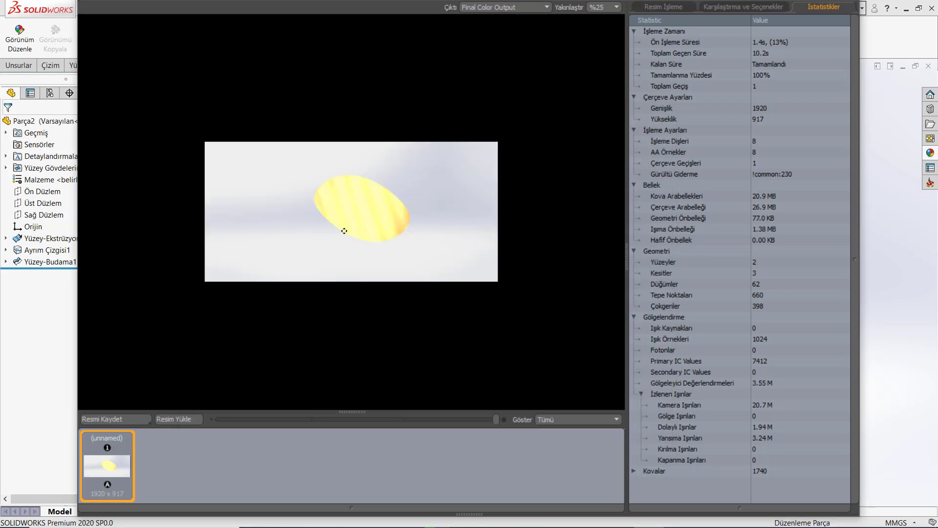
{"action": "scroll", "coordinate": [349, 215], "scroll_direction": "down", "scroll_amount": 2}
{"action": "scroll", "coordinate": [350, 215], "scroll_direction": "up", "scroll_amount": 1}
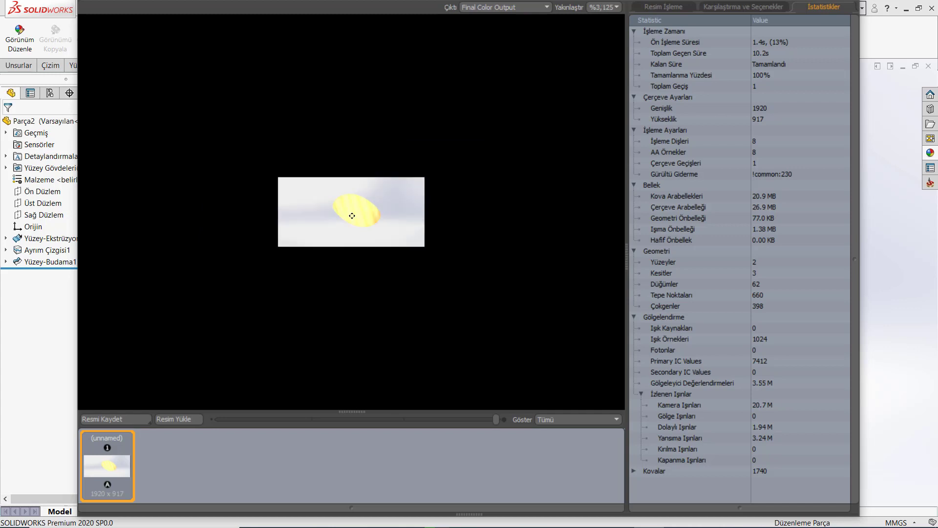
{"action": "scroll", "coordinate": [351, 216], "scroll_direction": "up", "scroll_amount": 4}
{"action": "scroll", "coordinate": [353, 216], "scroll_direction": "up", "scroll_amount": 1}
{"action": "scroll", "coordinate": [352, 217], "scroll_direction": "down", "scroll_amount": 3}
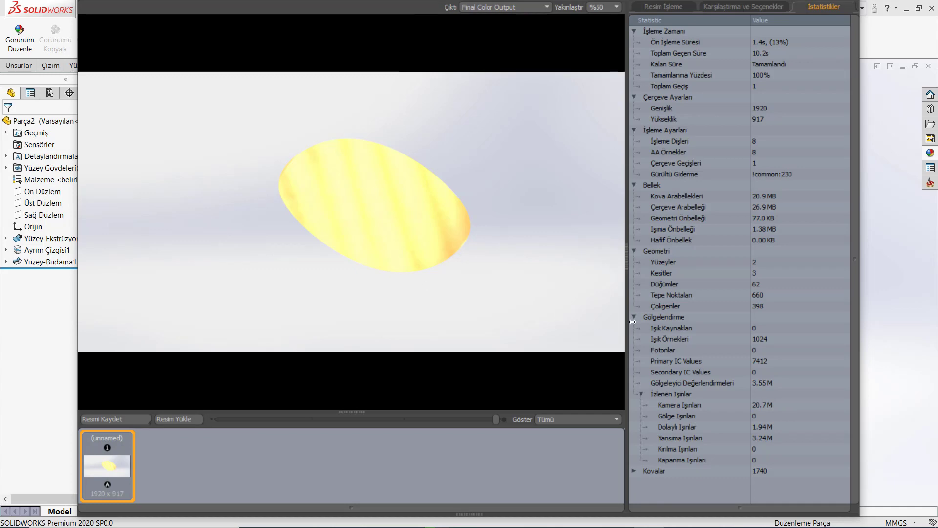
- Close the final render and PhotoView preview windows, then zoom and orbit the gold patch
{"action": "left_click", "coordinate": [880, 116]}
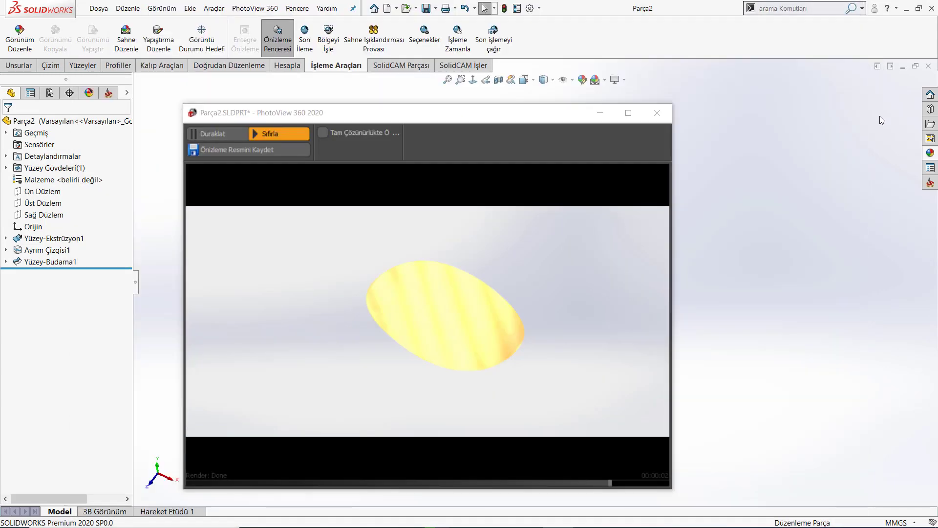
{"action": "left_click", "coordinate": [651, 120]}
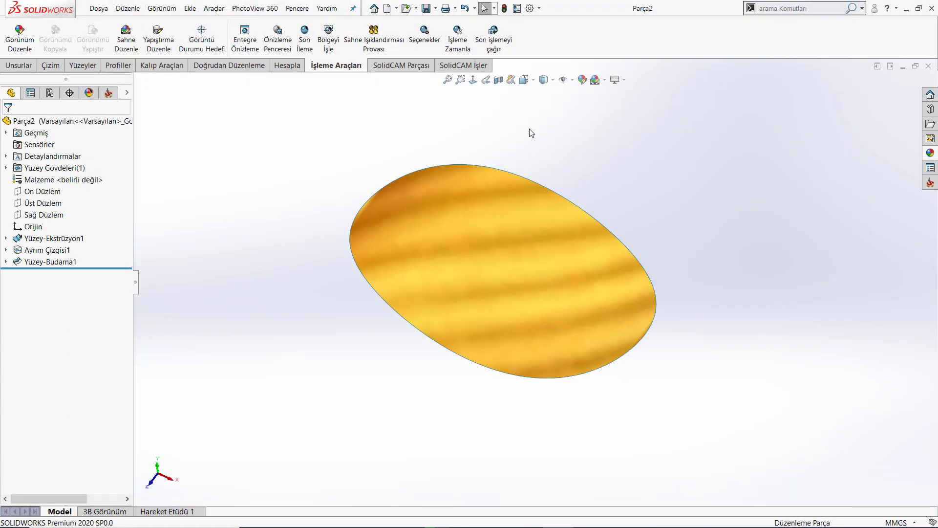
{"action": "scroll", "coordinate": [537, 205], "scroll_direction": "up", "scroll_amount": 2}
{"action": "scroll", "coordinate": [592, 240], "scroll_direction": "down", "scroll_amount": 2}
{"action": "mouse_move", "coordinate": [593, 240]}
{"action": "middle_mouse_down"}
{"action": "mouse_move", "coordinate": [662, 147]}
{"action": "mouse_move", "coordinate": [677, 209]}
{"action": "mouse_move", "coordinate": [620, 291]}
{"action": "mouse_move", "coordinate": [625, 240]}
{"action": "mouse_move", "coordinate": [629, 300]}
{"action": "mouse_move", "coordinate": [632, 258]}
{"action": "mouse_move", "coordinate": [620, 237]}
{"action": "middle_mouse_up"}
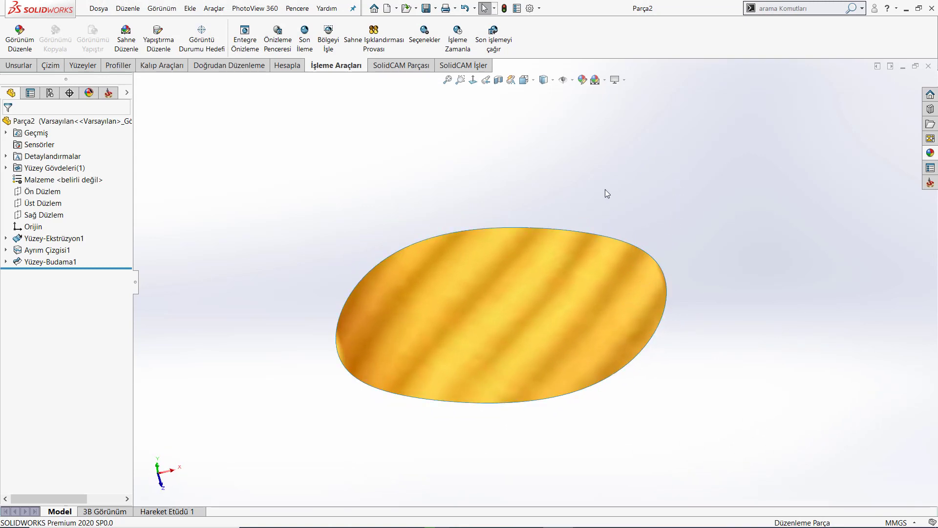